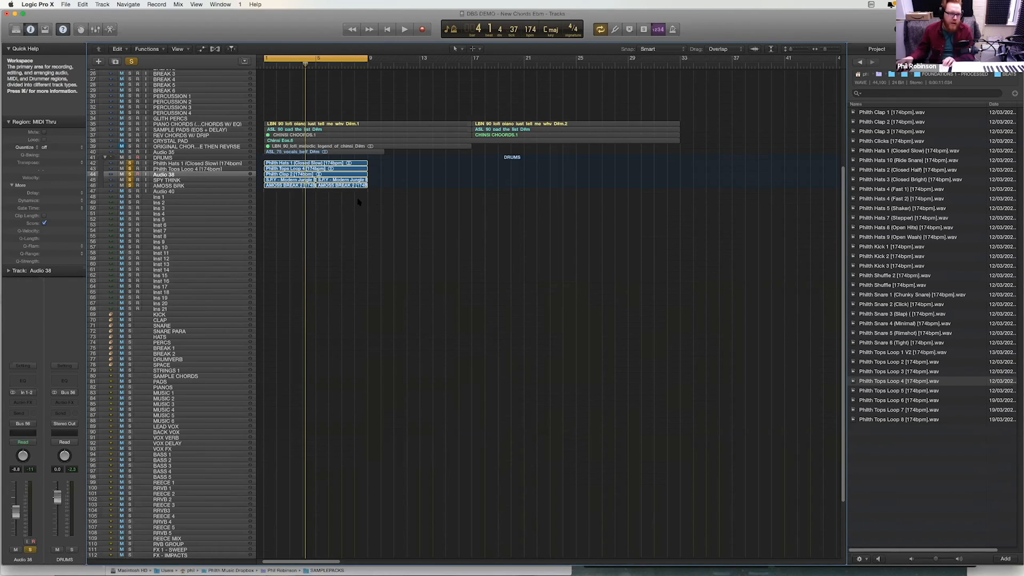
- Examine the hats, tops, clap and break loops on the DRUMS tracks alongside the chord and pad arrangement
key("z")
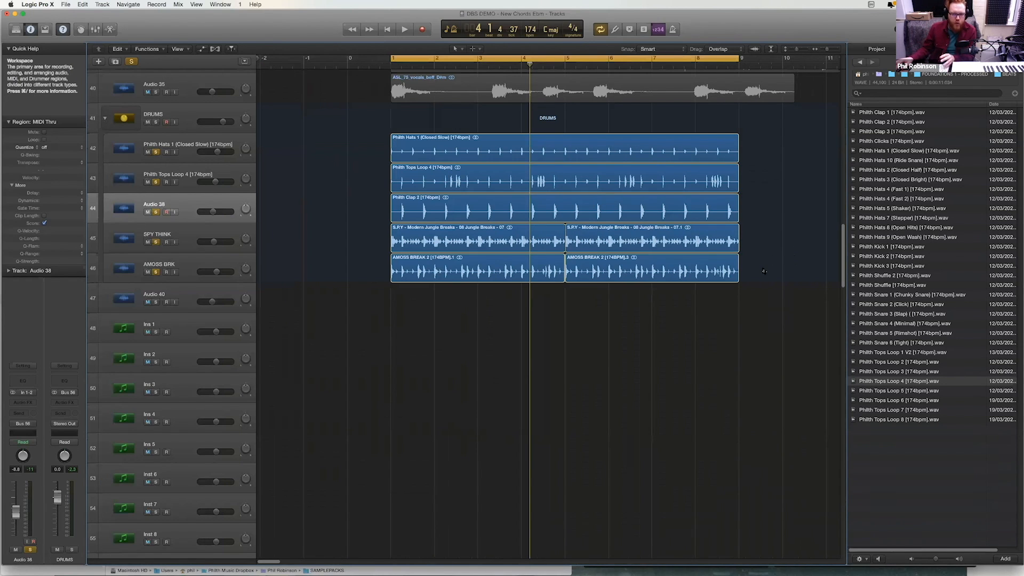
left_click(187, 264)
left_click(181, 235)
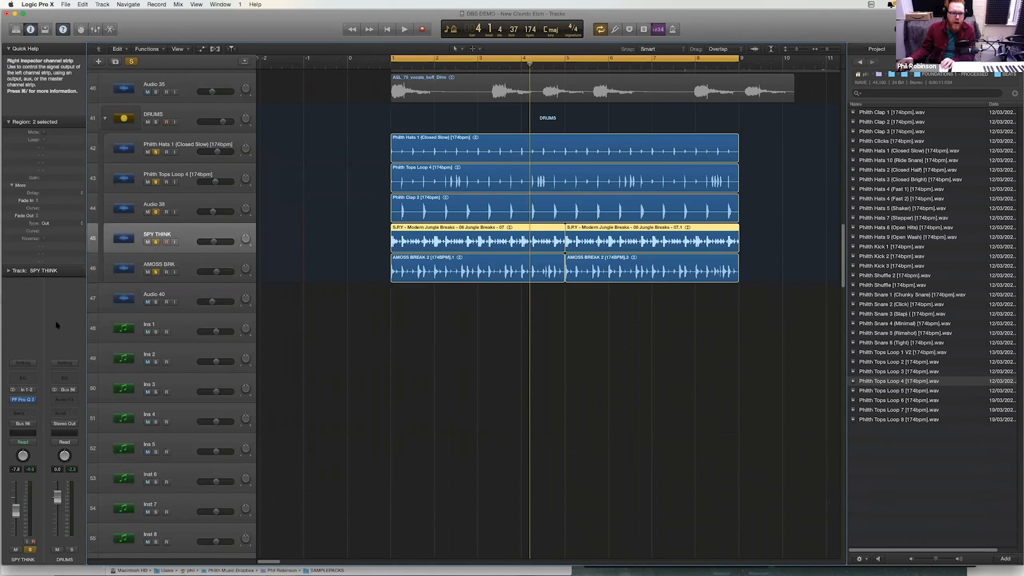
left_click(131, 193)
key("z")
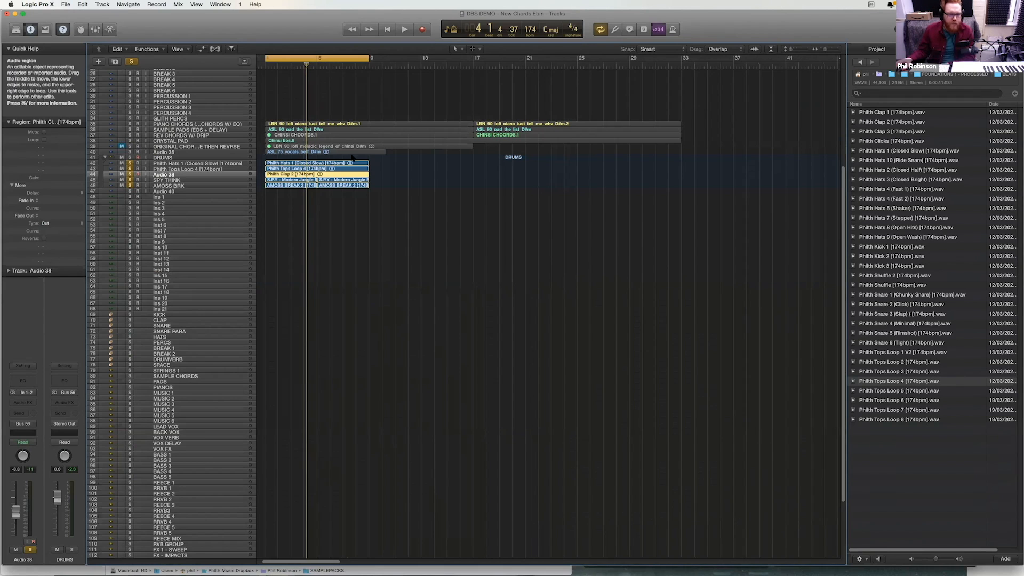
key("z")
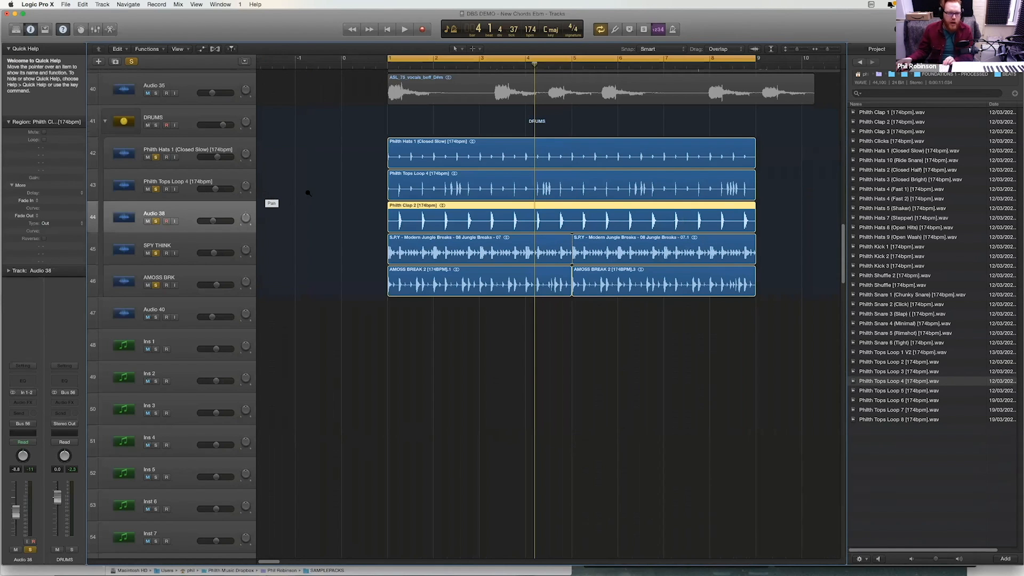
key("z")
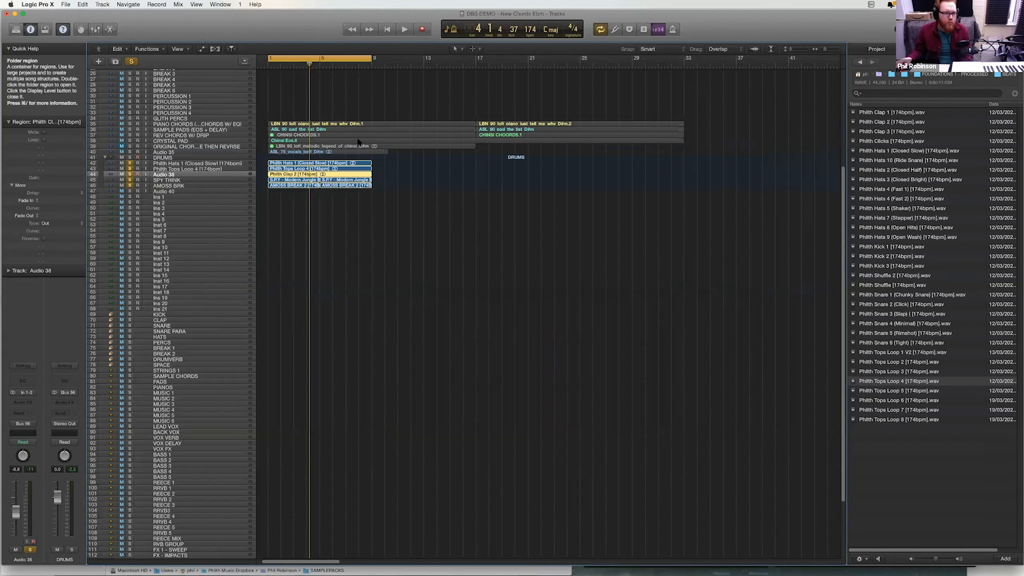
left_click(359, 264)
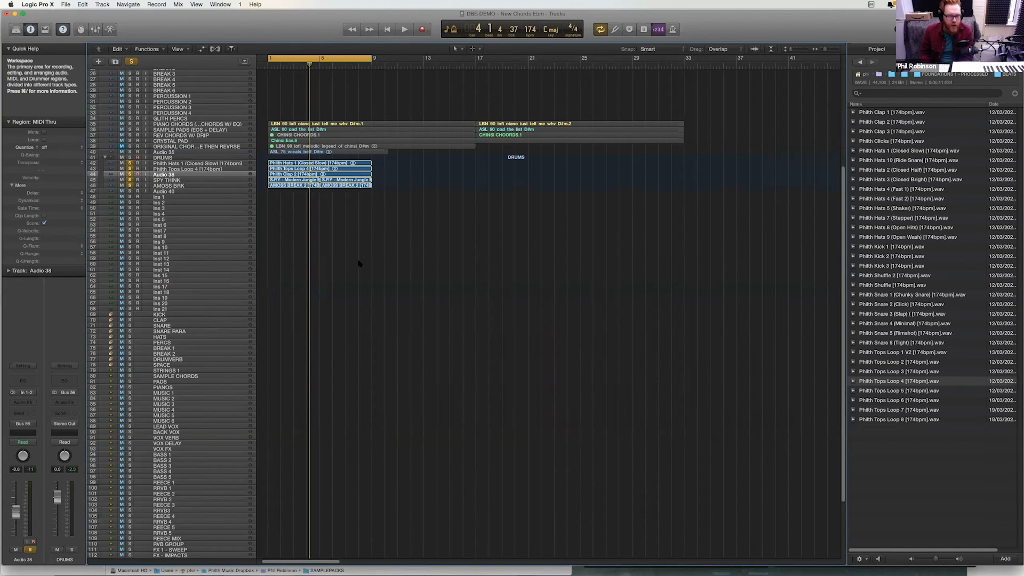
- Solo the PIANO CHORDS track and play back its opening bars
left_click(516, 135)
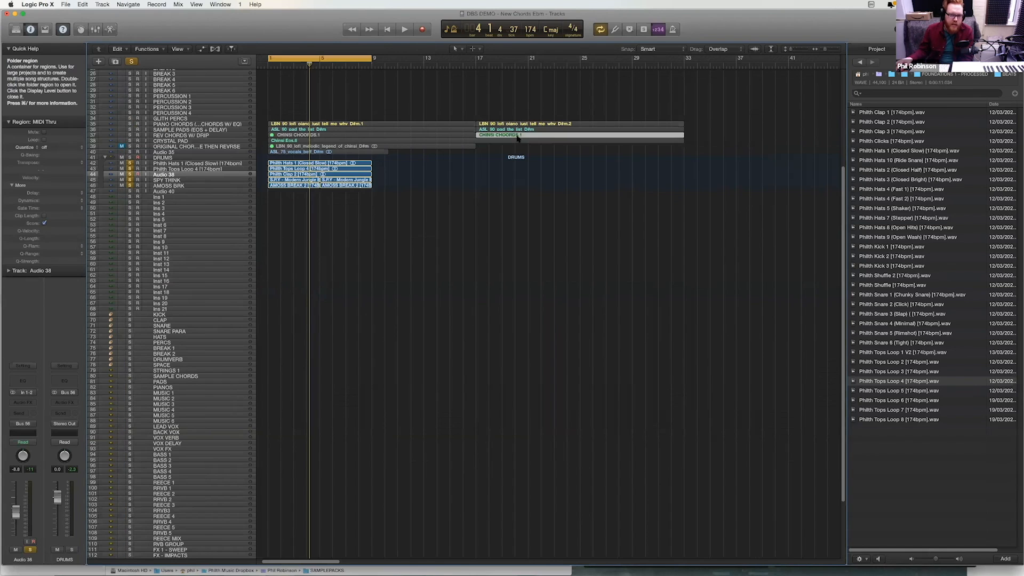
left_click(517, 136)
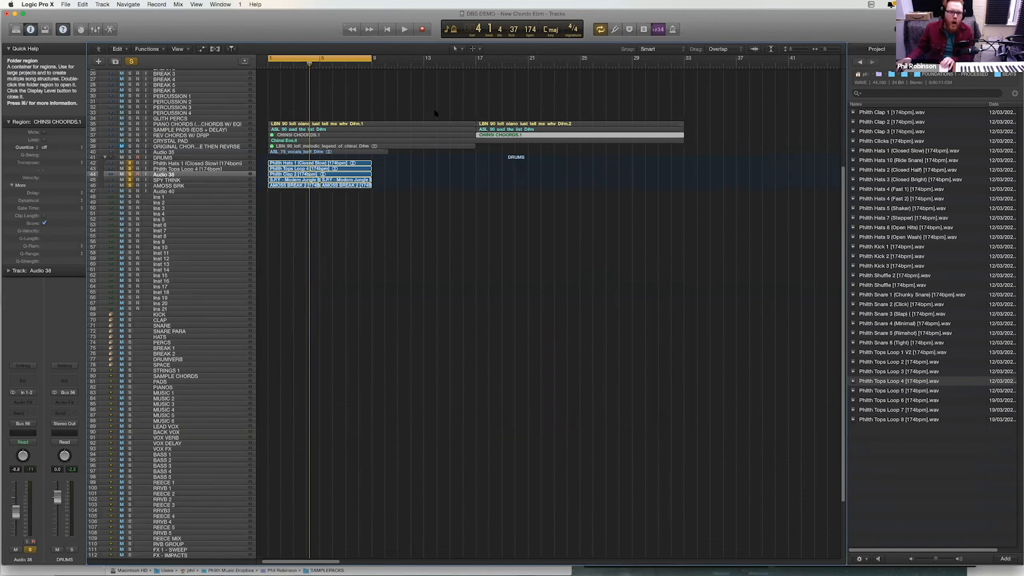
key("z")
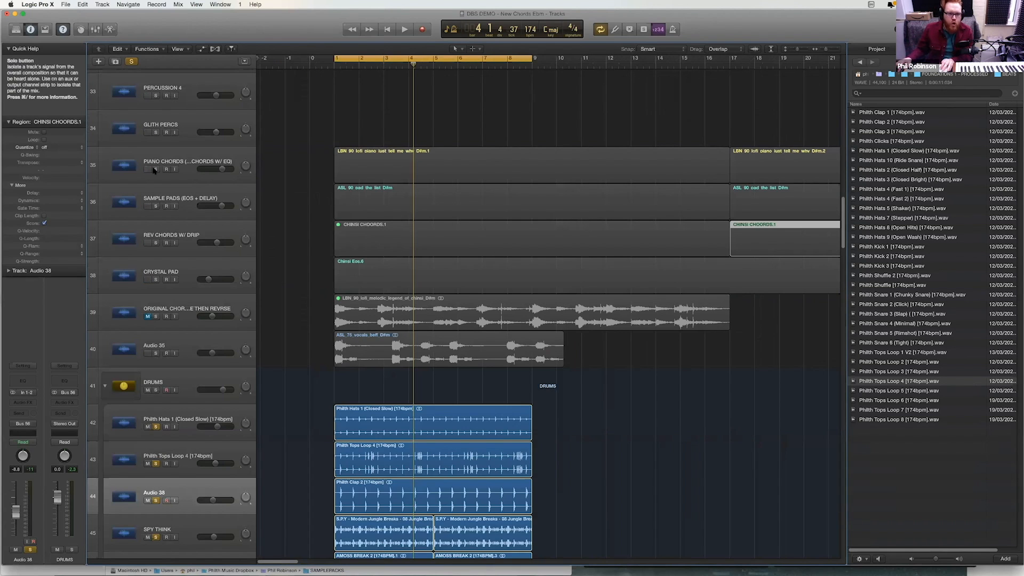
left_click(168, 167)
key("space")
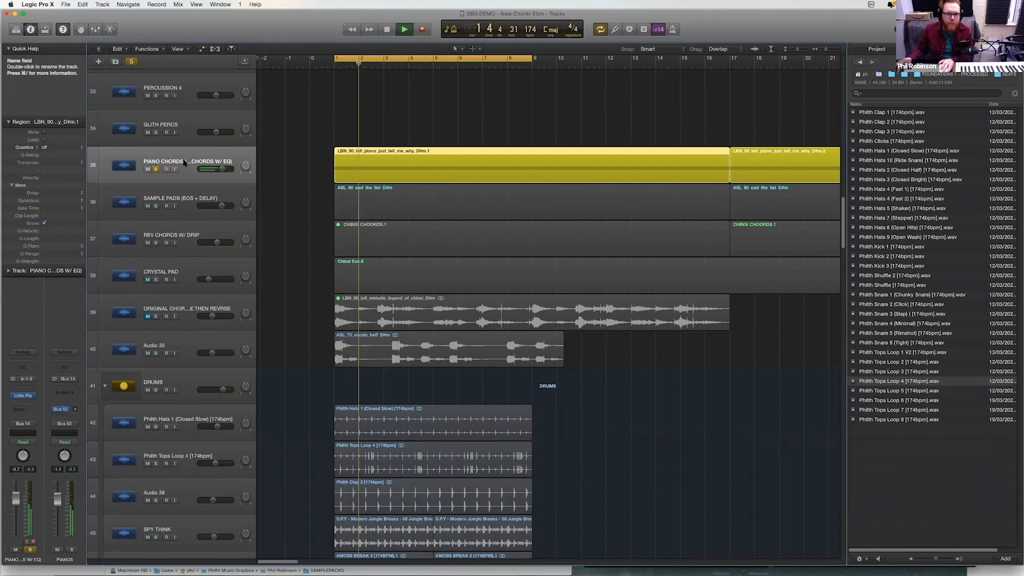
key("space")
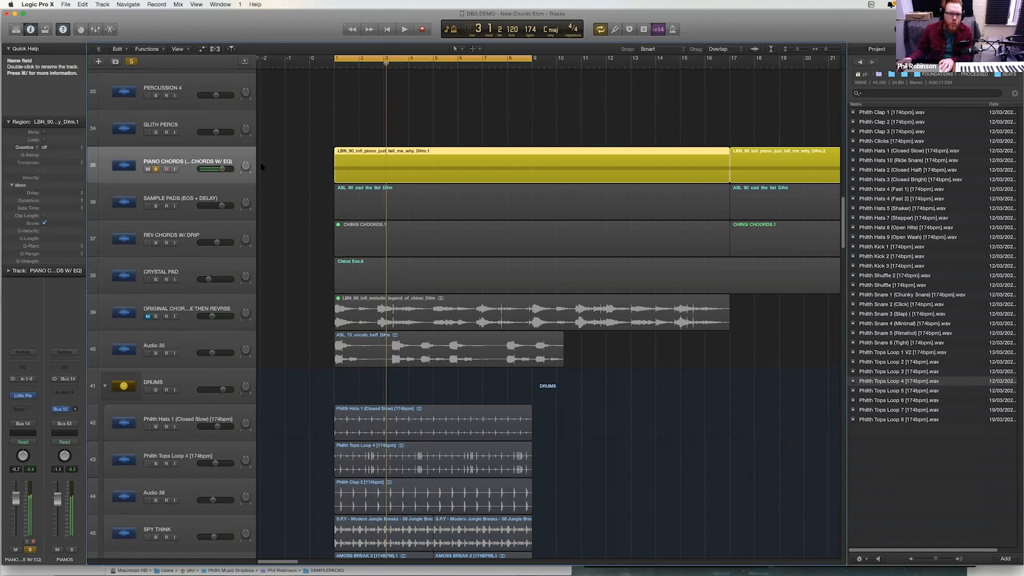
- Bounce the first piano chords region in place to a new track, naming it PIANO and muting the source
left_click(345, 135)
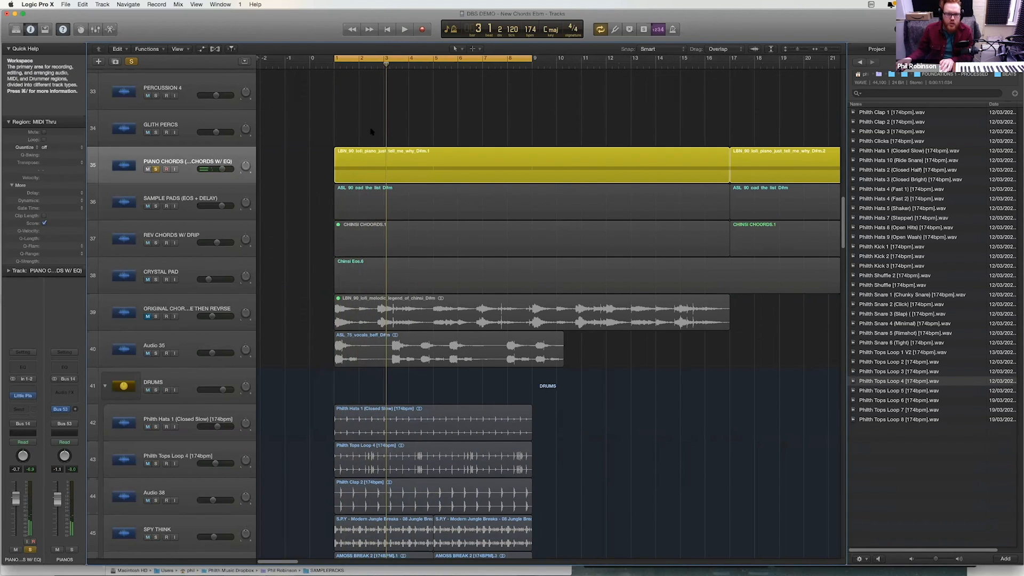
left_click(460, 160)
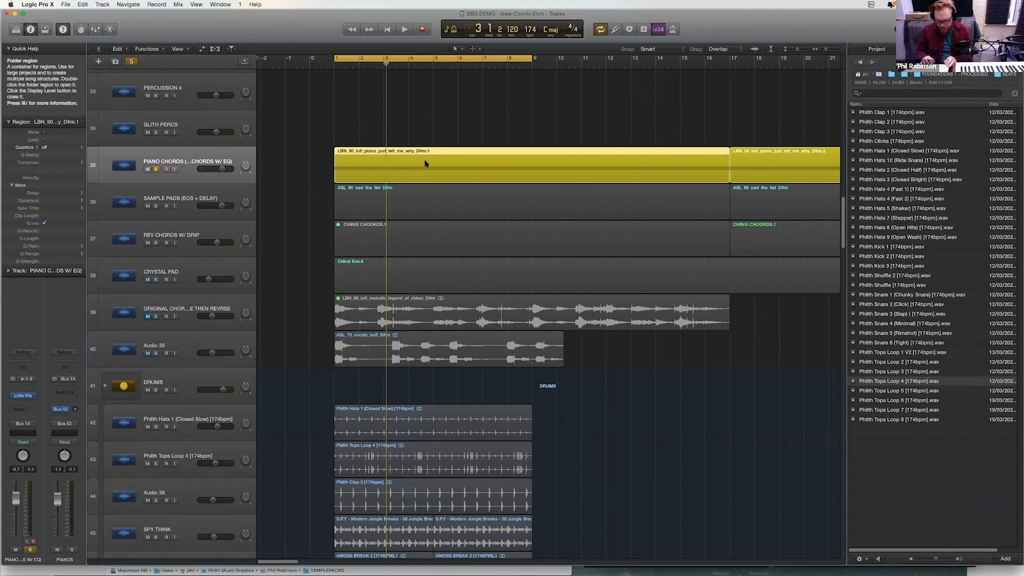
key("ctrl+b")
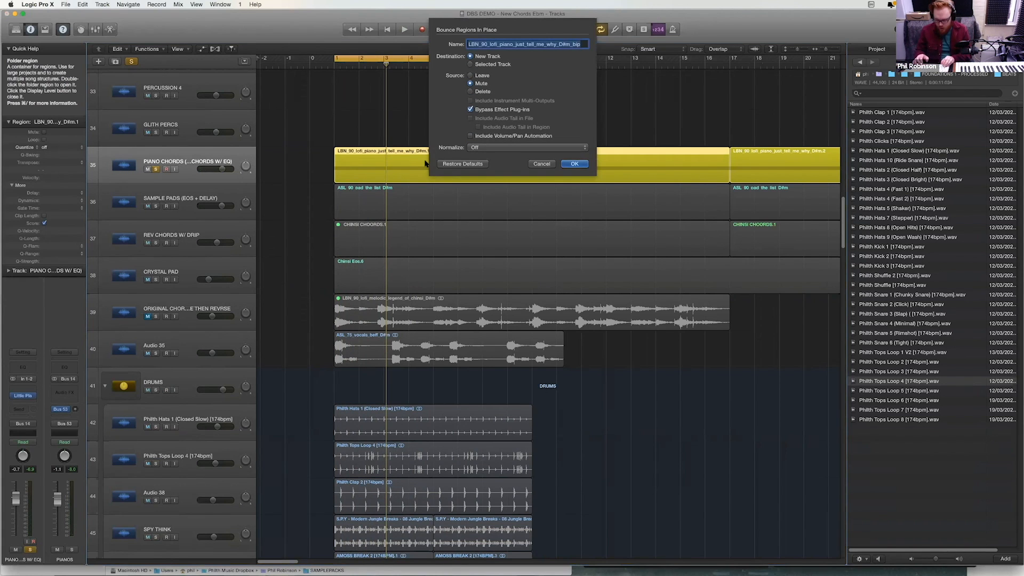
type("PIANO")
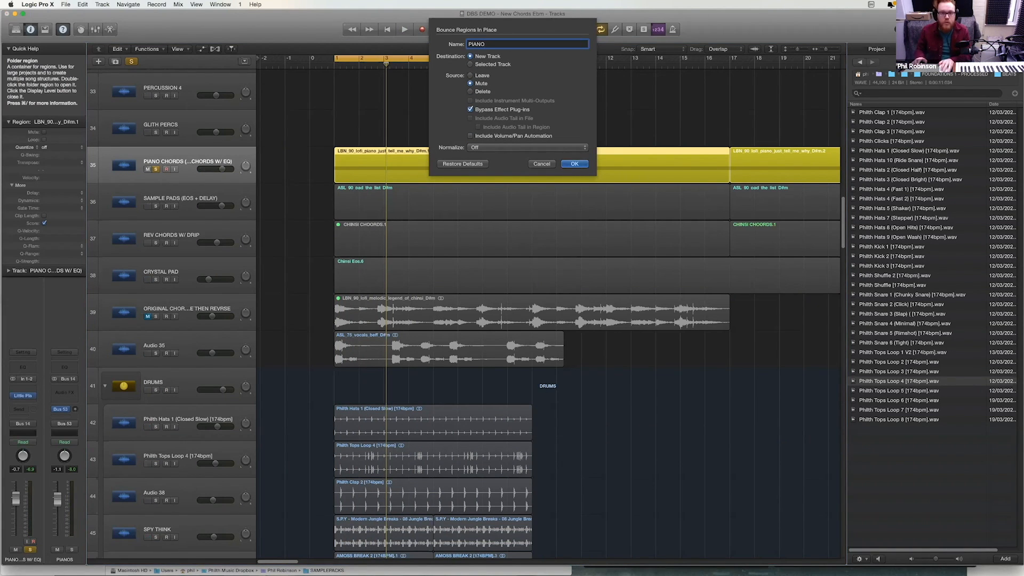
key("Return")
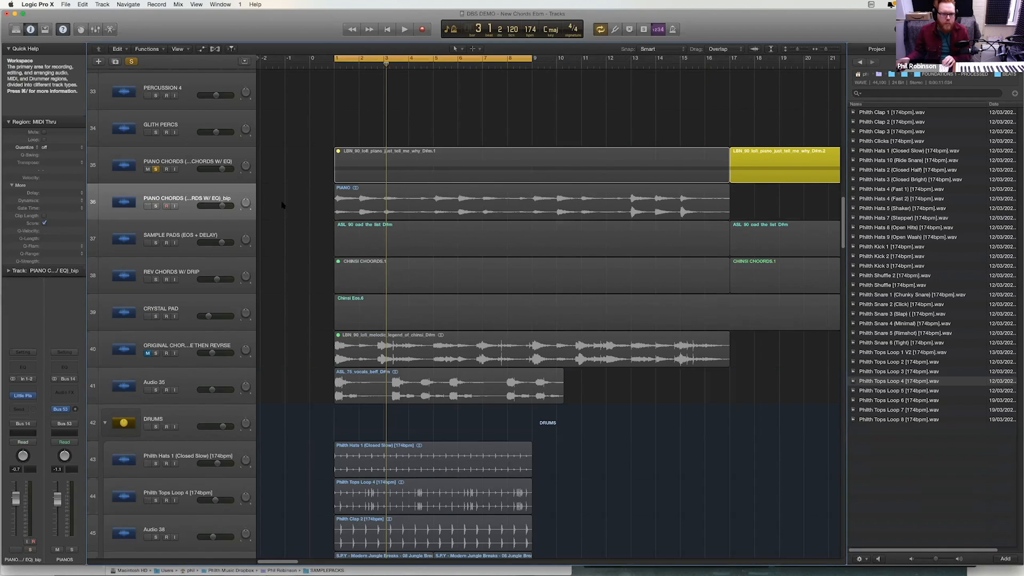
- Split the bounced PIANO region at the chord onsets on bars 2 and 3
left_click(346, 198)
key("z")
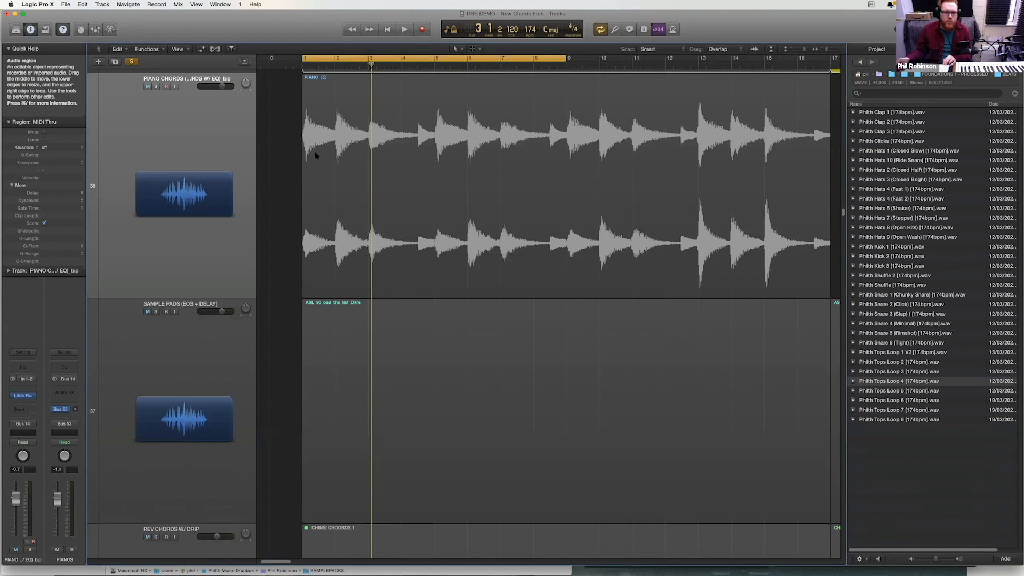
scroll(295, 159, "up", 10)
left_click(515, 88)
left_click(515, 87)
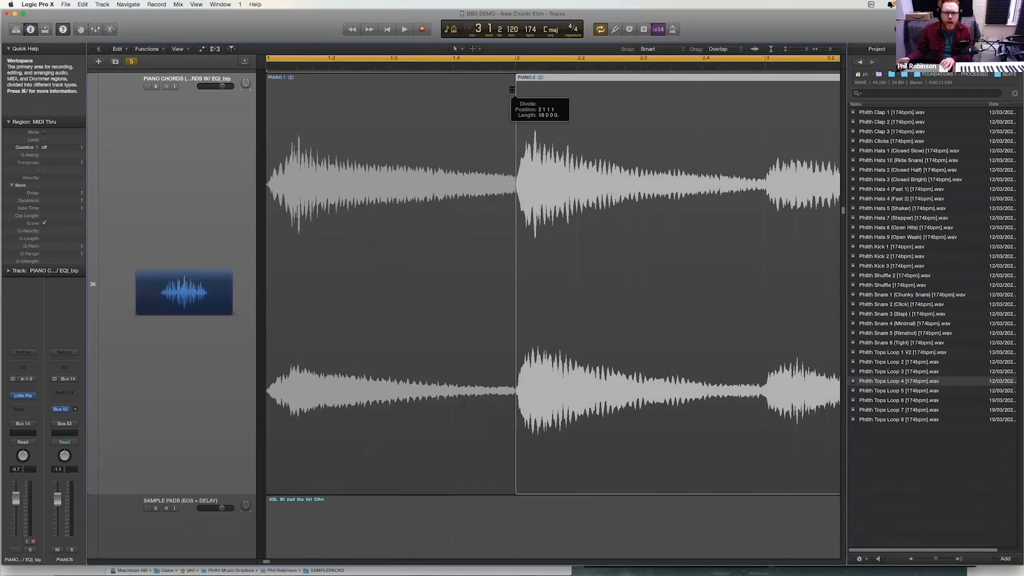
left_click(763, 133)
key("z")
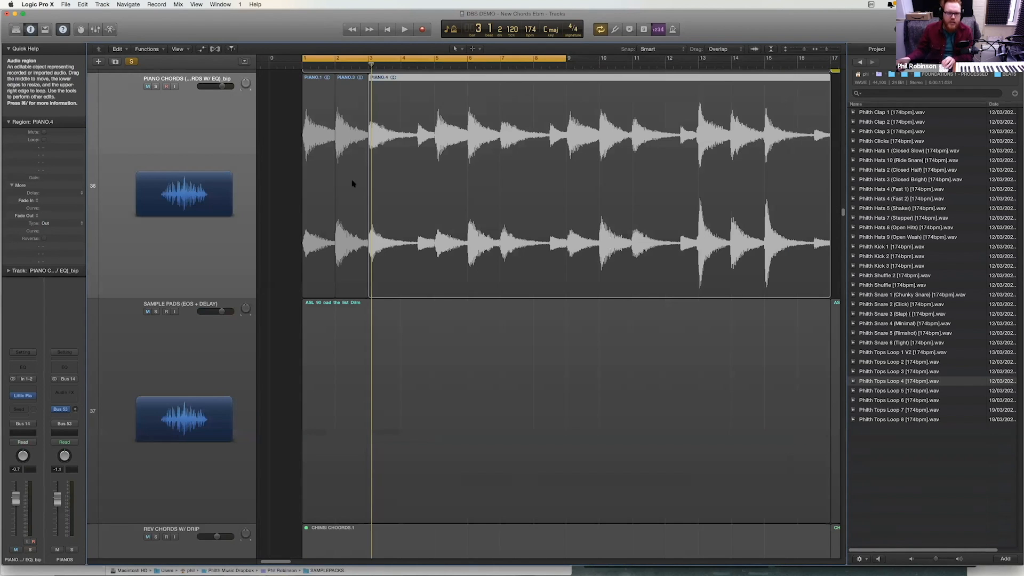
- Split the PIANO region at the following chord onsets: 4.3, 5, 6, 7, 8.3, 9, 10 and 11
left_click(418, 119)
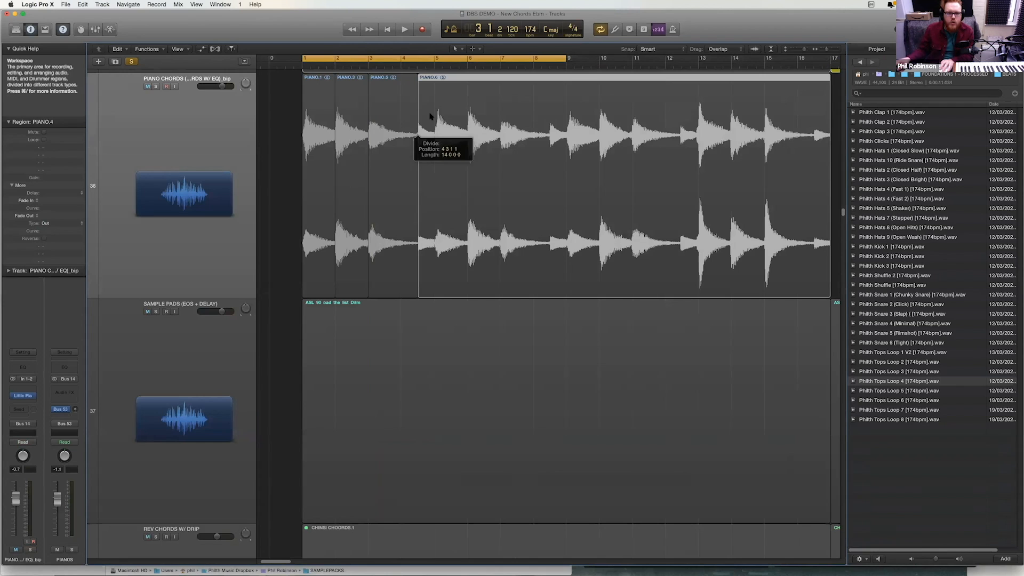
left_click(435, 121)
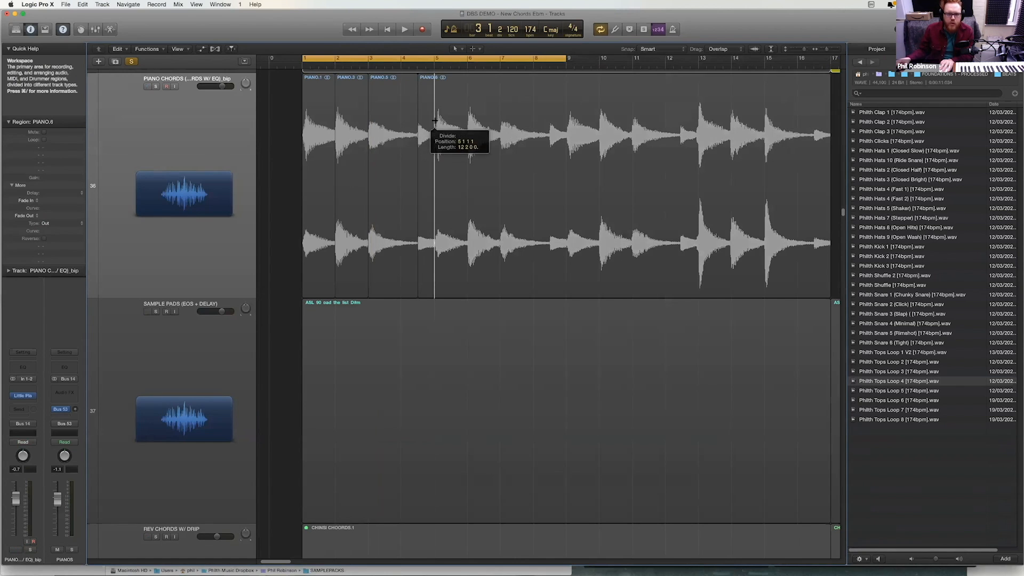
left_click(469, 127)
left_click(513, 129)
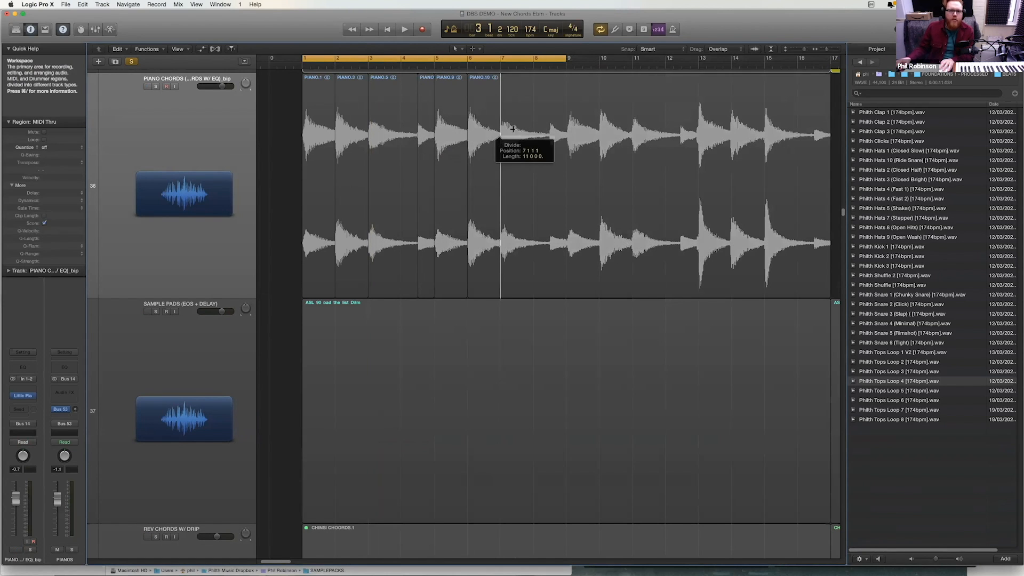
left_click(563, 129)
left_click(566, 129)
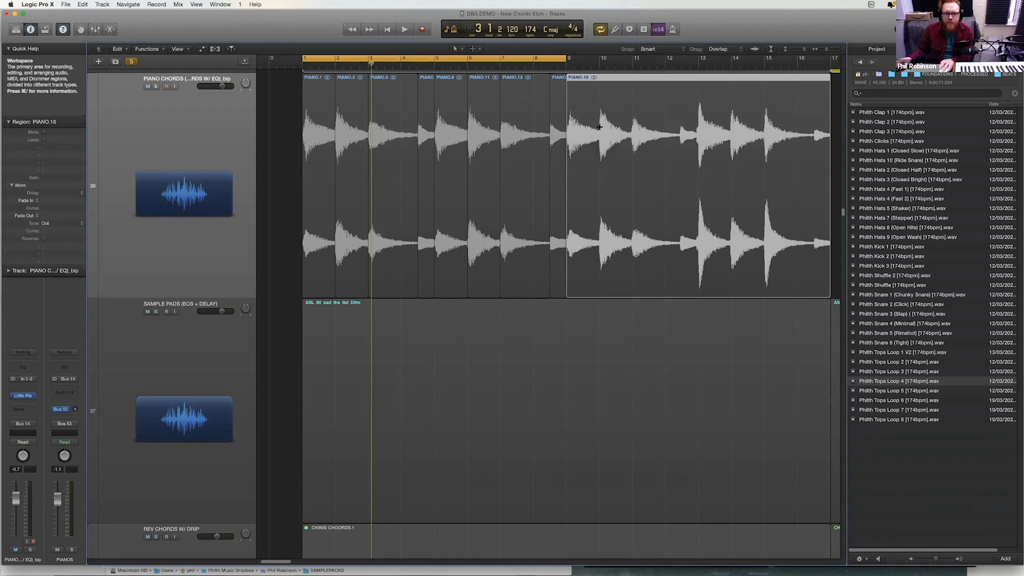
left_click(599, 127)
left_click(631, 129)
left_click(630, 129)
left_click(682, 134)
left_click(683, 135)
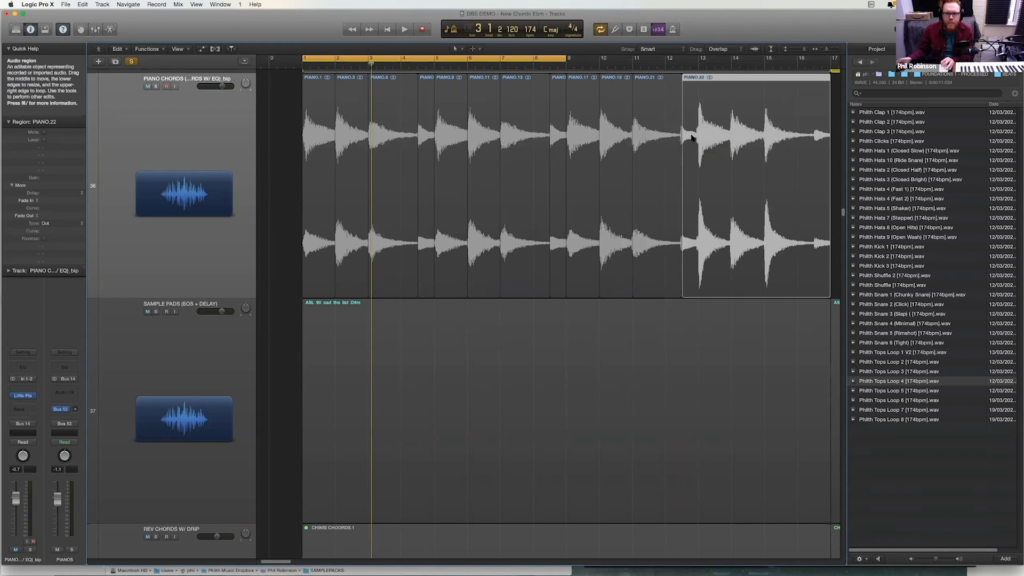
key("super+z")
- Shift the PIANO cut at bar 11 slightly earlier to the chord's onset and split at 12 2 3 201 and just before bar 13
key("z")
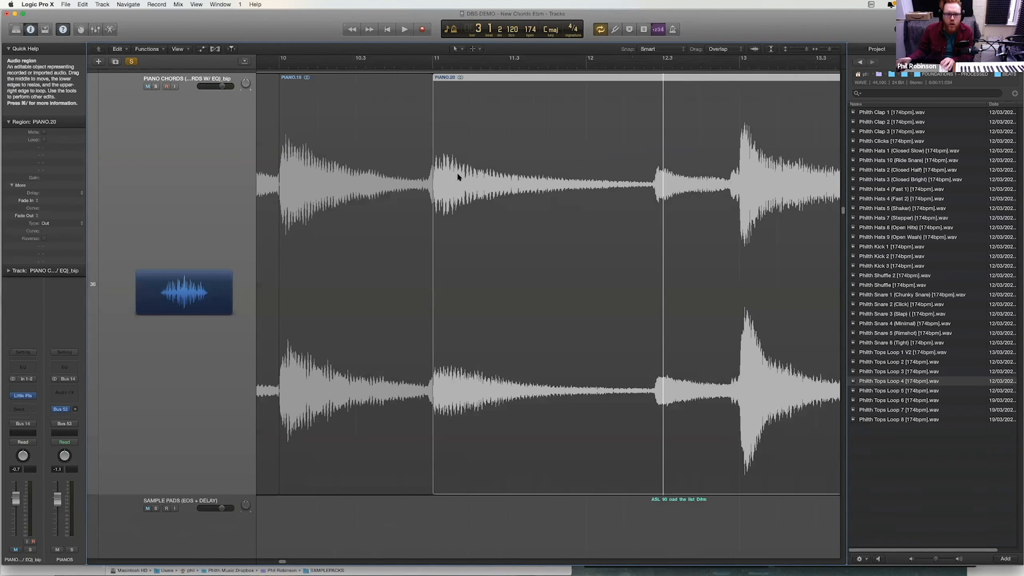
left_click_drag(434, 176, 428, 178)
left_click(650, 182)
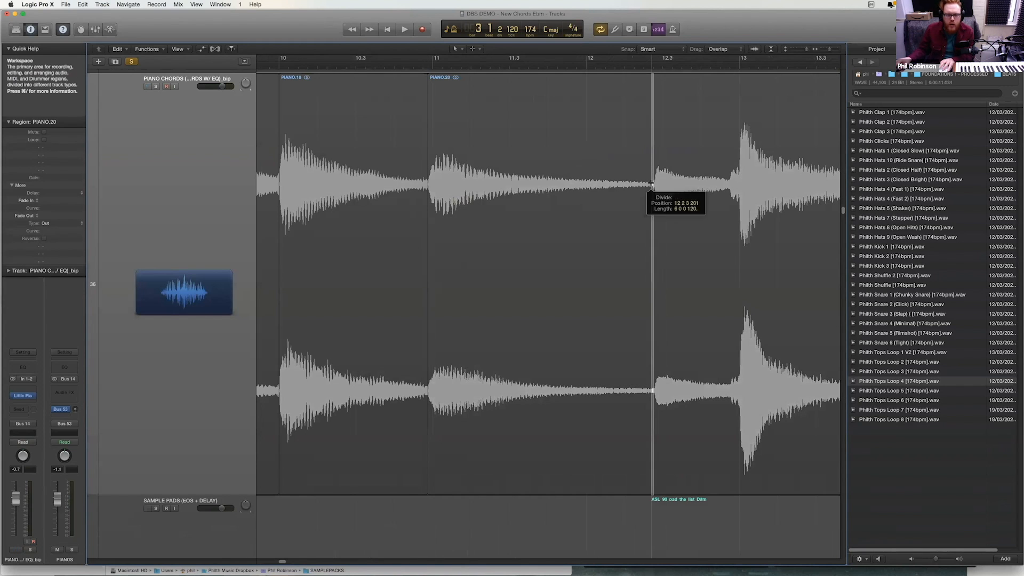
left_click(728, 173)
key("z")
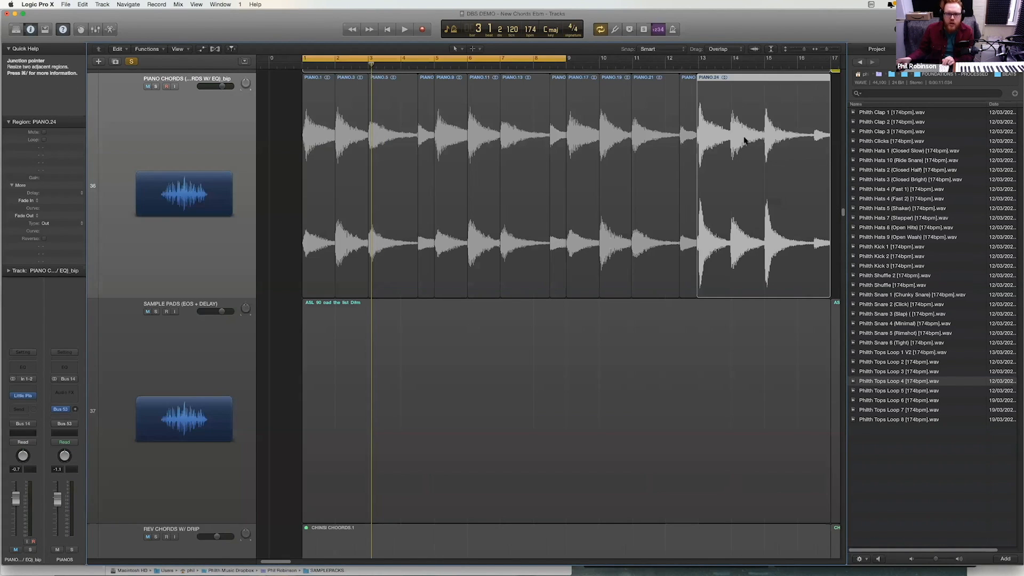
- Split the PIANO region just before bars 14 and 15, and move the bar 16 cut to the last chord's onset near 16.3
left_click_drag(728, 137, 735, 155)
left_click(546, 172, "alt")
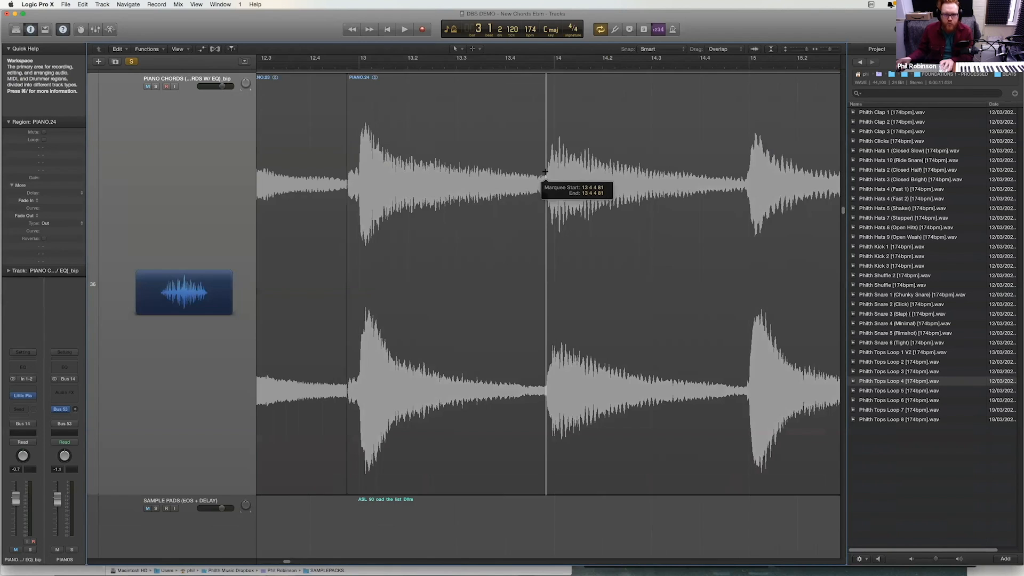
left_click(546, 171, "ctrl+alt")
left_click_drag(833, 129, 740, 167)
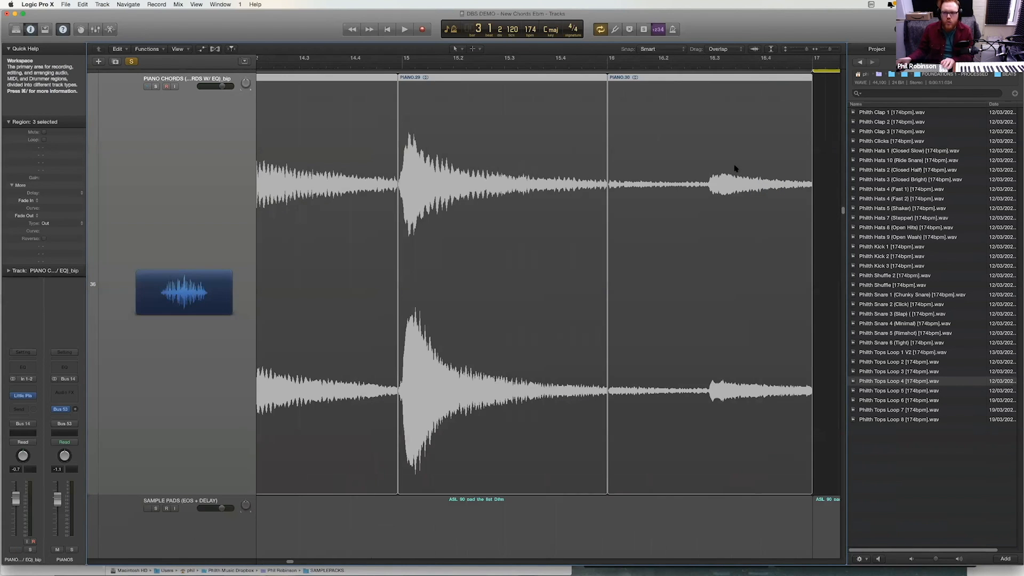
left_click_drag(609, 488, 709, 449)
left_click_drag(622, 486, 704, 465)
key("z")
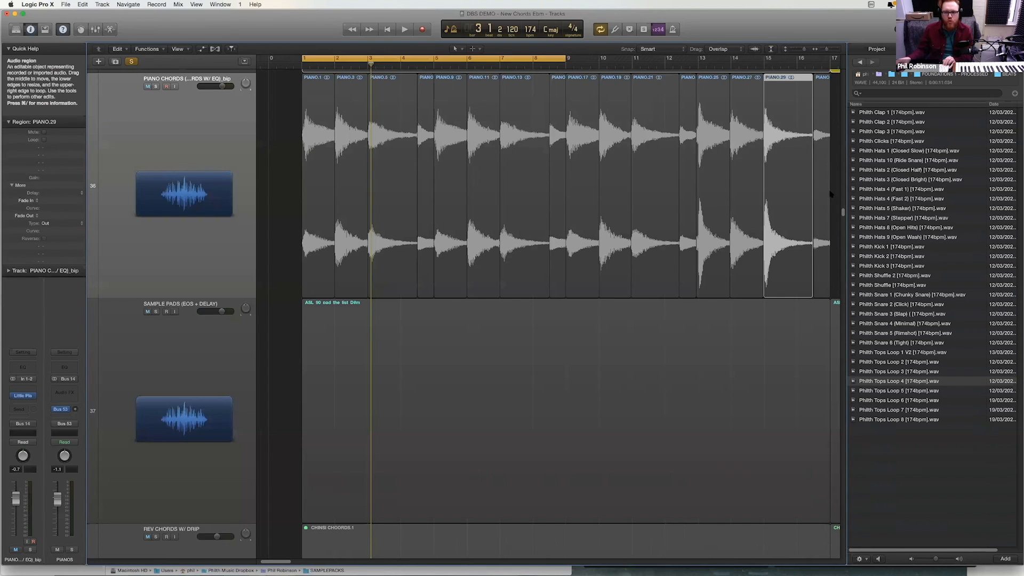
- Convert all the PIANO slices to a new sampler track, with zones from regions, instrument name PIANO and trigger notes C1 to G8
key("super+a")
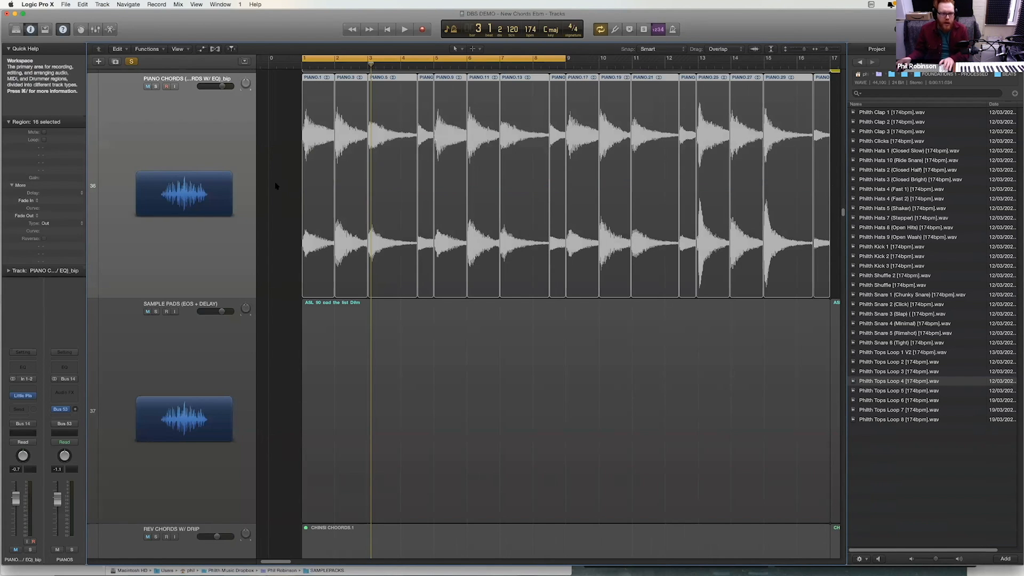
right_click(313, 166)
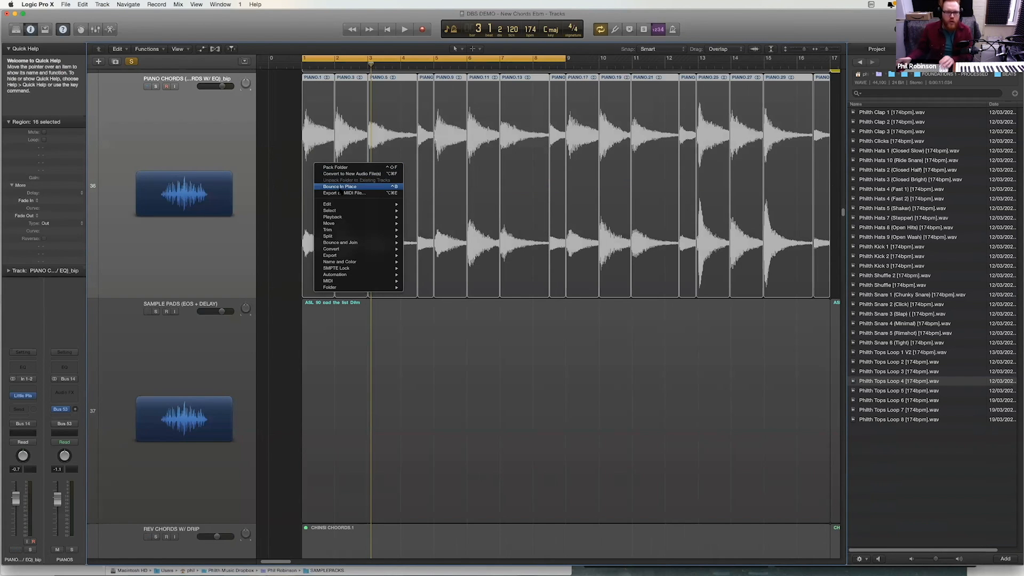
mouse_move(358, 245)
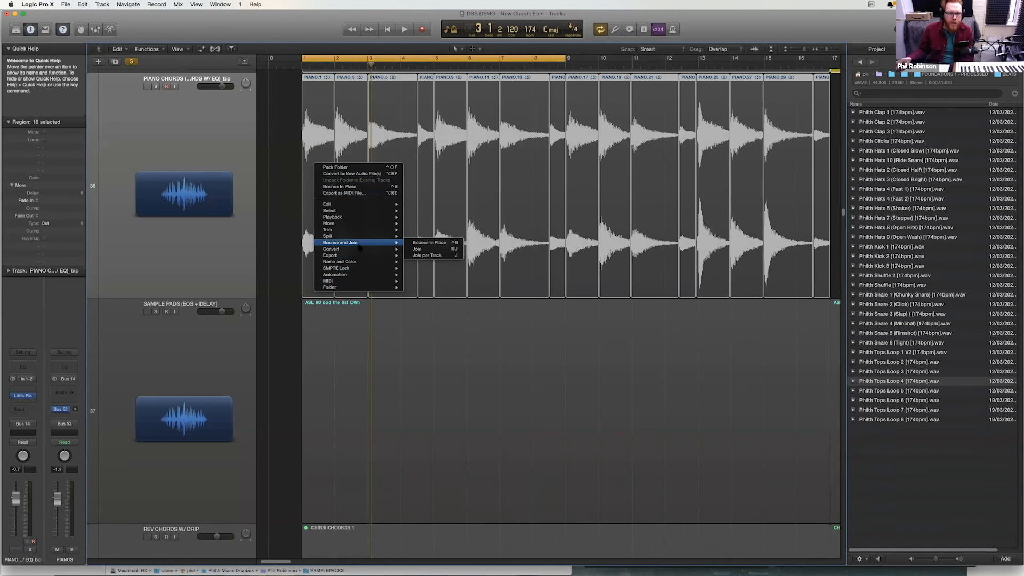
mouse_move(363, 263)
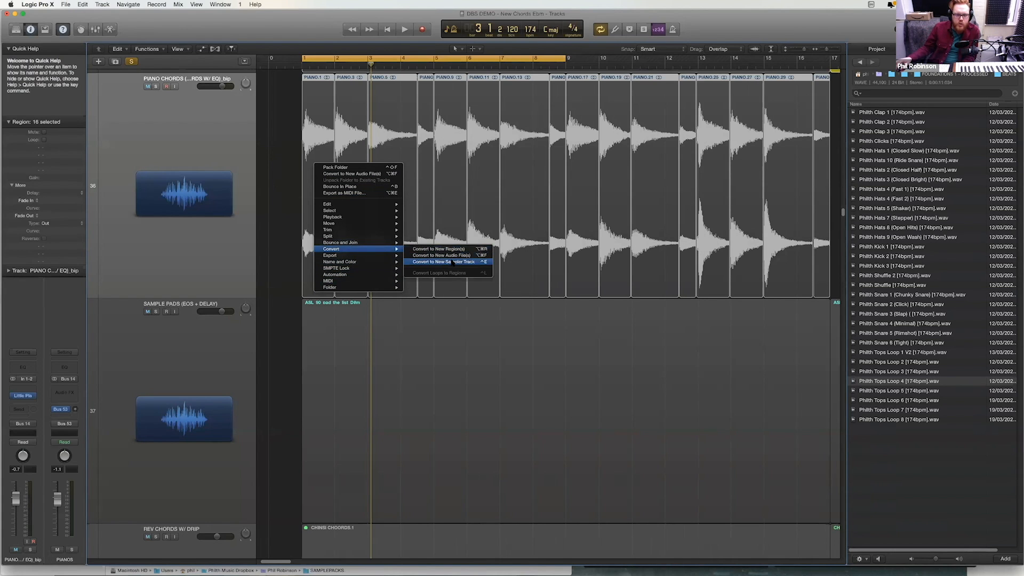
left_click(452, 261)
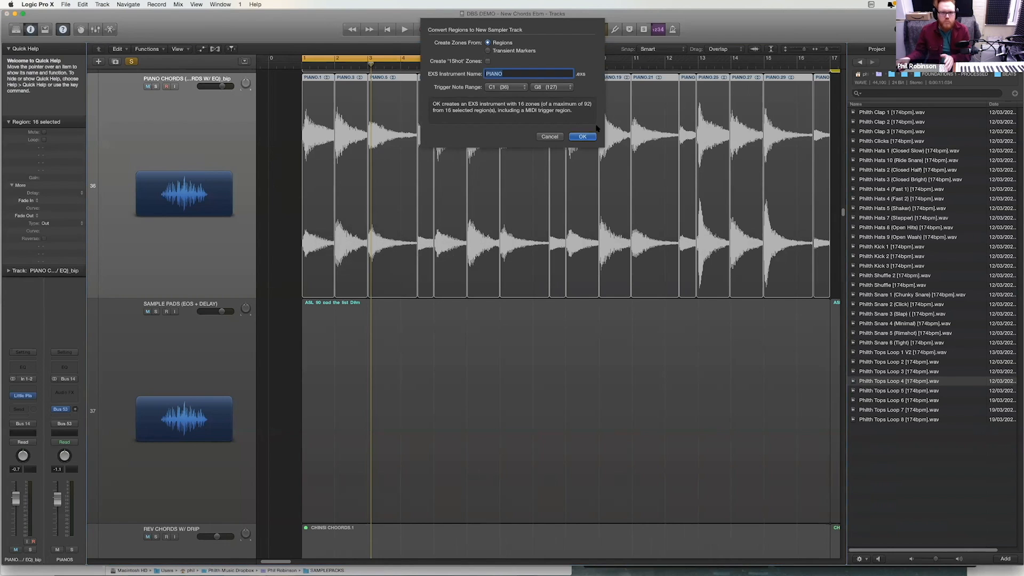
left_click(582, 136)
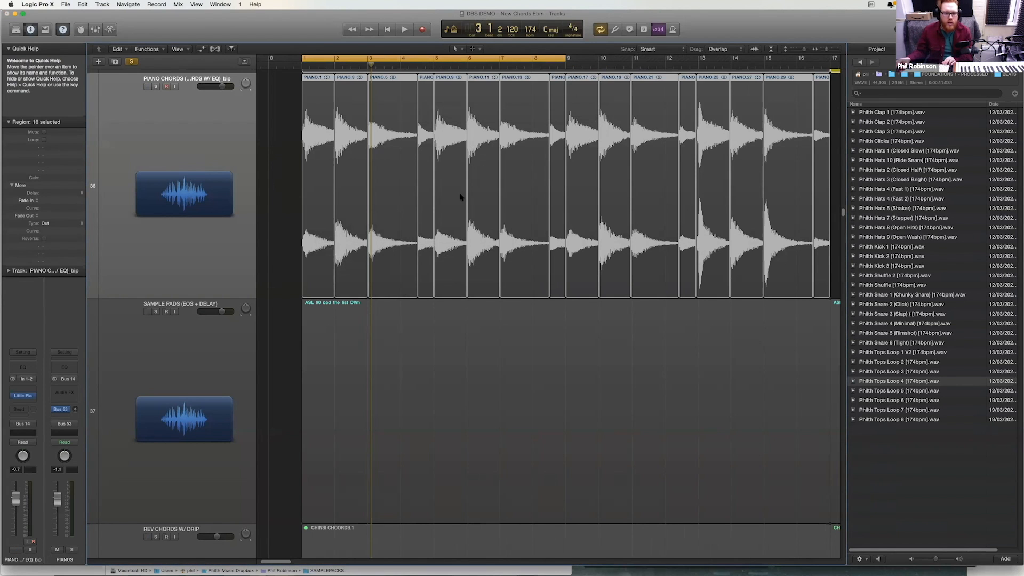
- Solo and play the new PIANO sampler track, and open its EXS24 instrument for zone editing
key("z")
left_click(155, 243)
key("shift+space")
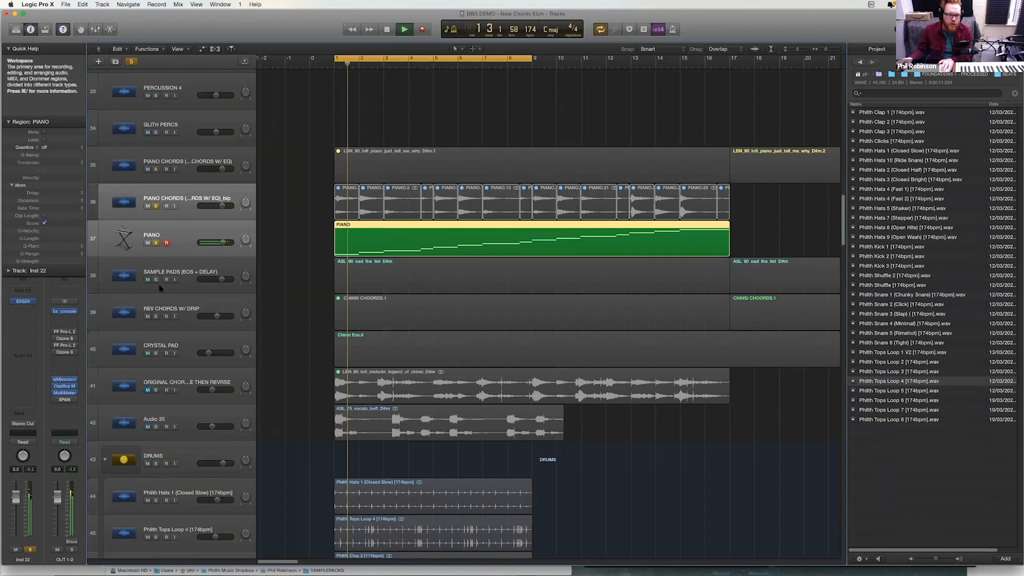
left_click(23, 301)
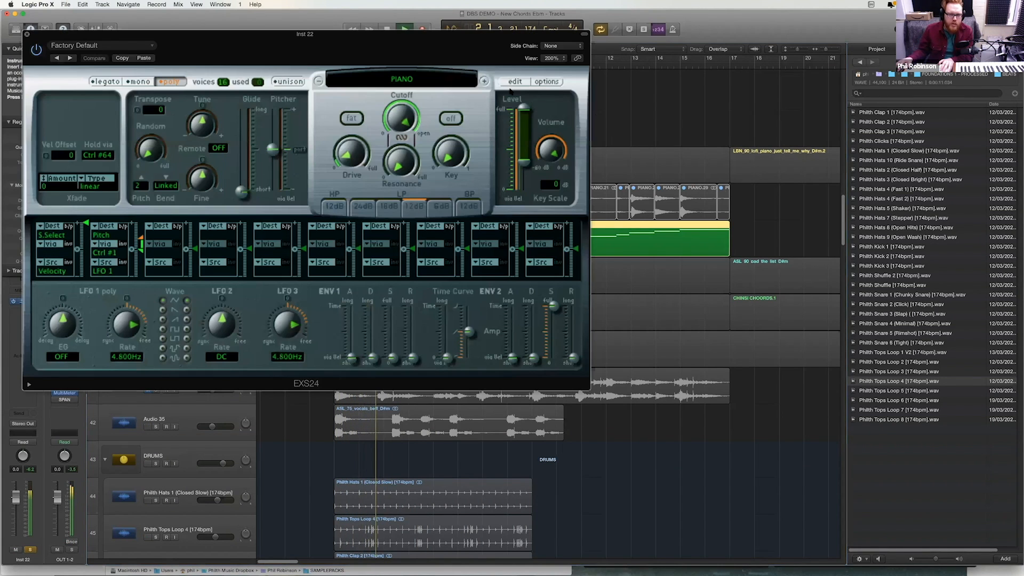
left_click(515, 81)
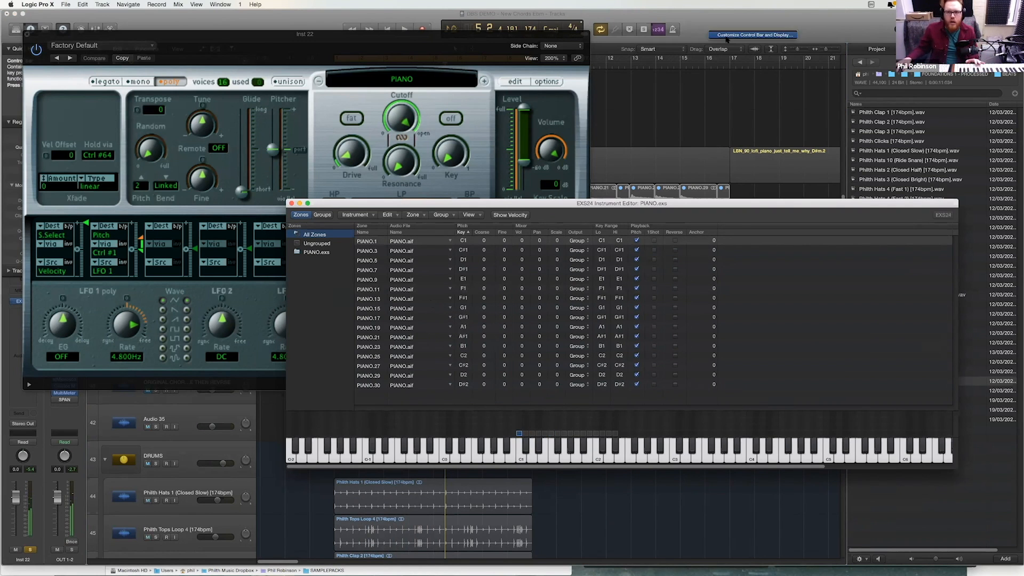
- Add the Low Latency Mode control to the control bar
key("v")
right_click(708, 33)
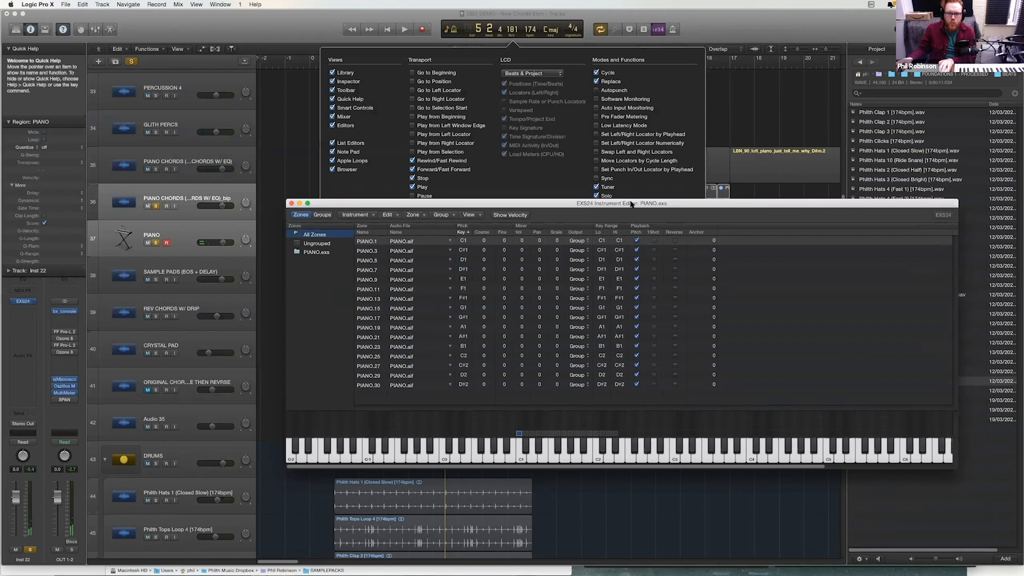
key("v")
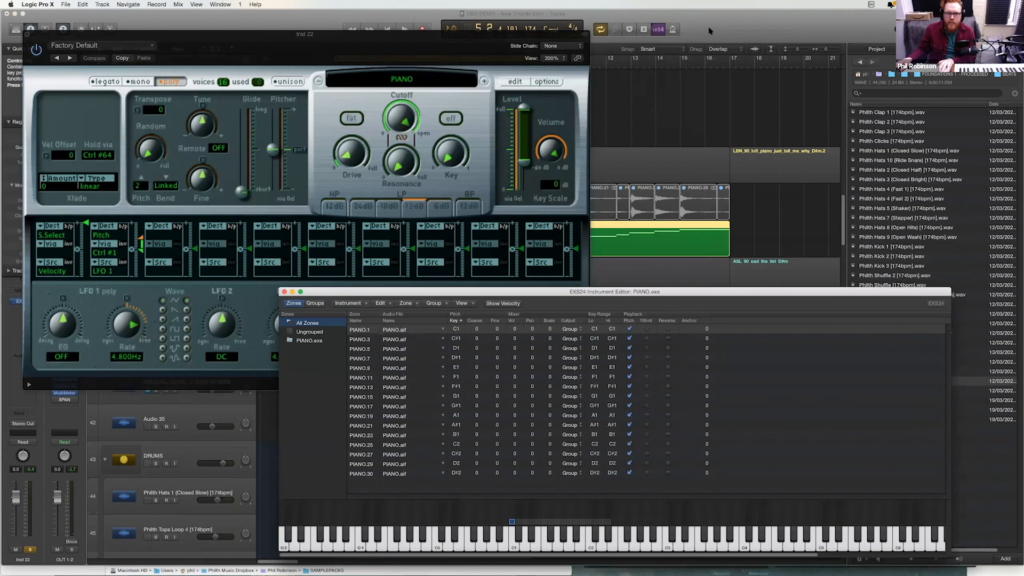
left_click(720, 32)
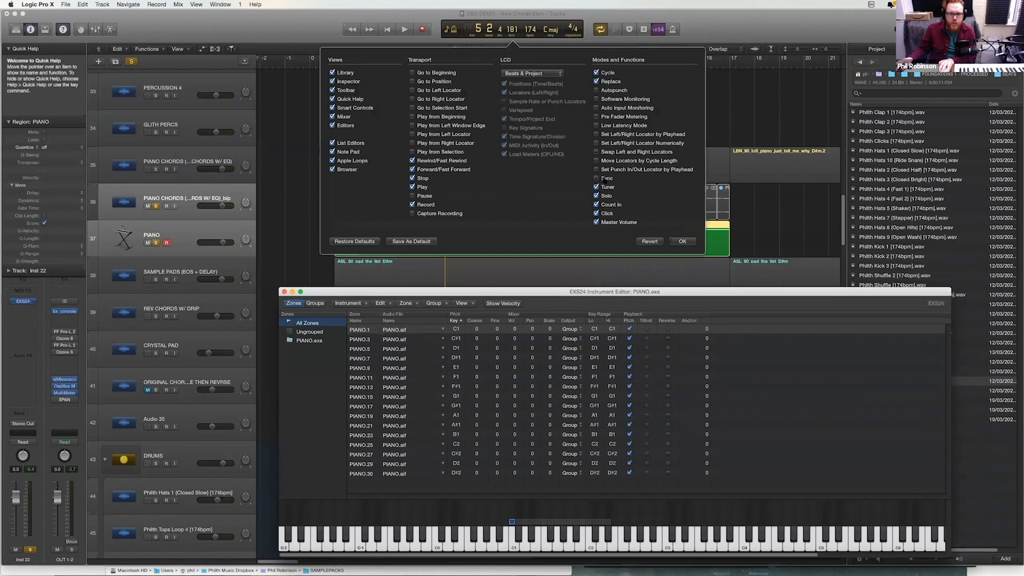
left_click(596, 125)
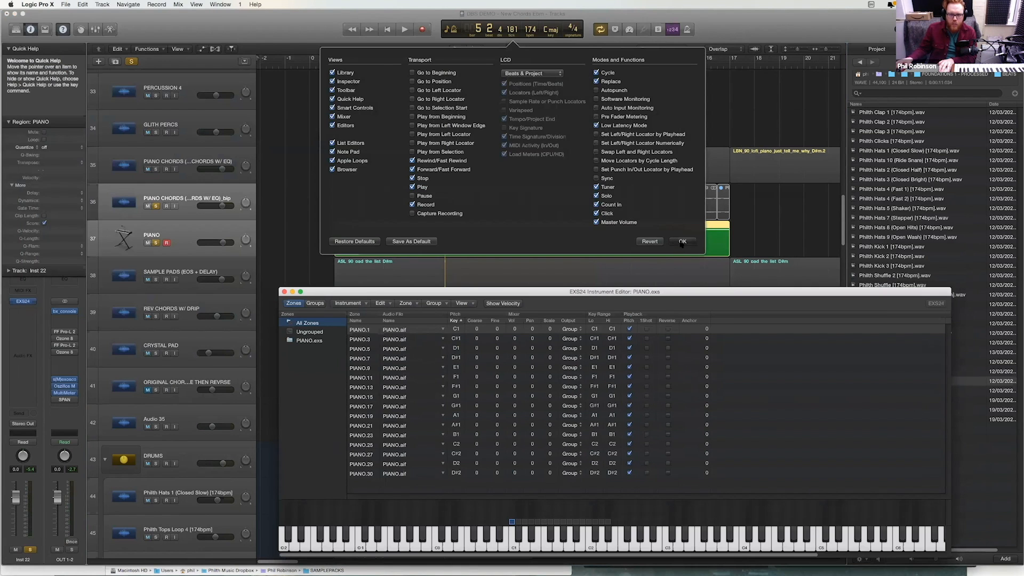
left_click(682, 241)
- Close the EXS24 instrument editor and raise the sampler's Tune
left_click_drag(361, 305, 367, 186)
left_click(366, 184)
left_click(298, 176)
left_click(289, 173)
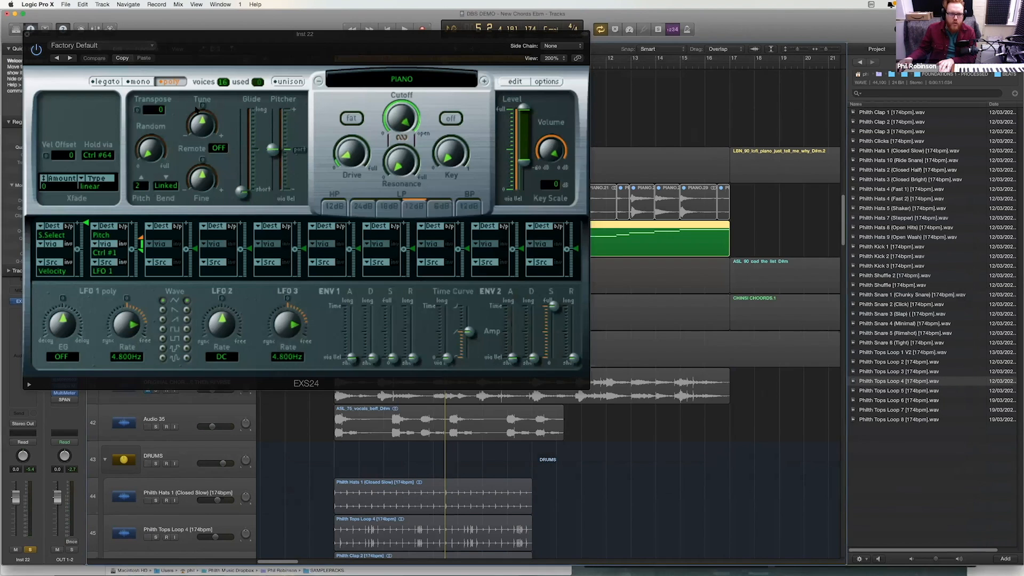
left_click_drag(201, 105, 200, 90)
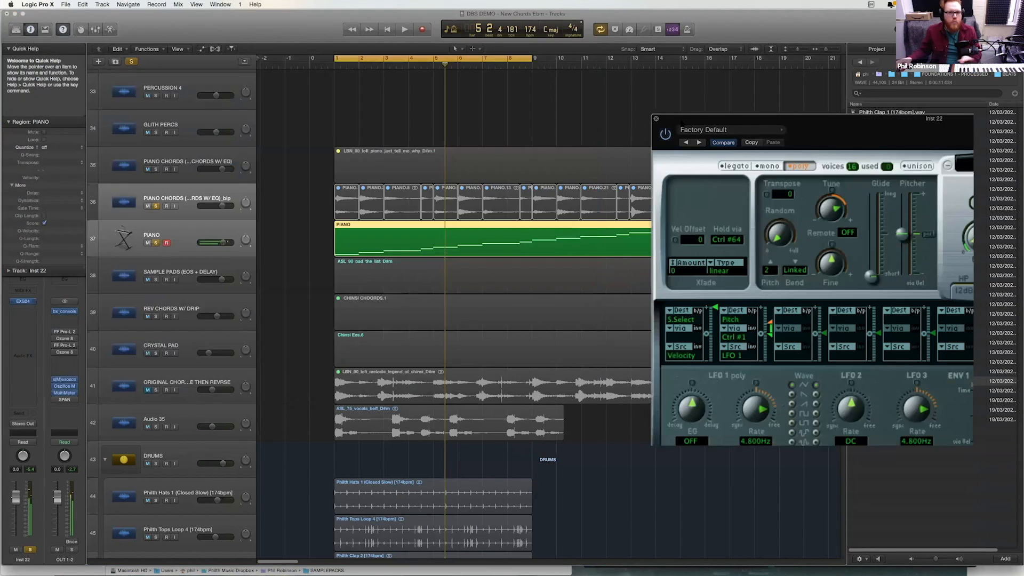
- Unmute the original LBN piano chord regions and solo their track
scroll(341, 152, "down", 10)
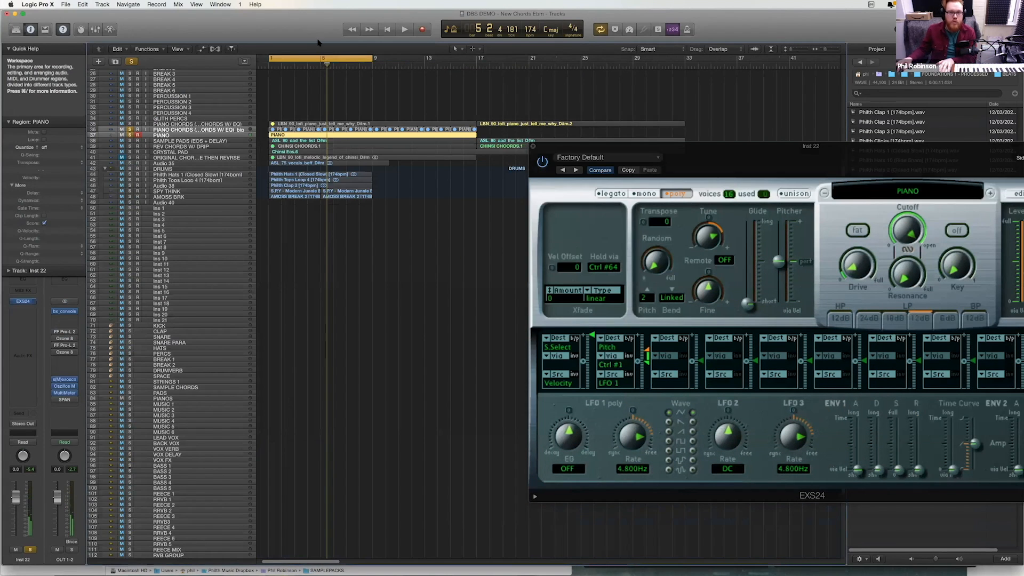
left_click(296, 129)
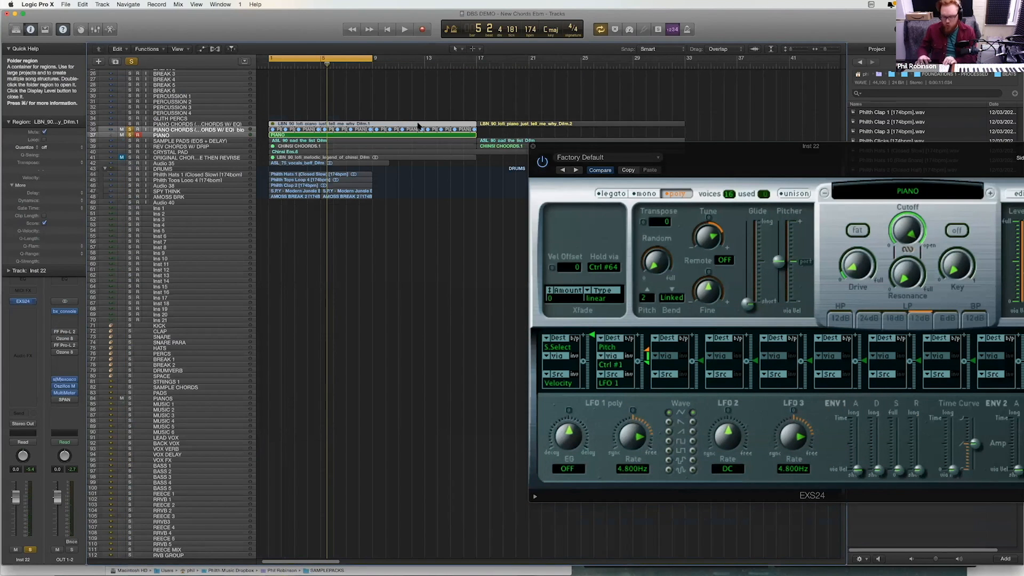
left_click(130, 124)
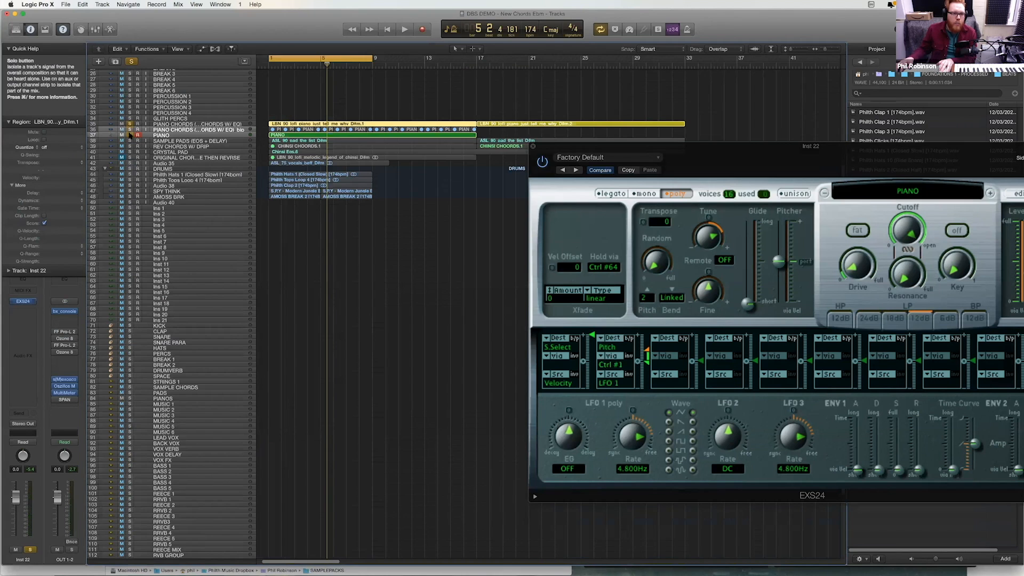
- Extend the cycle range and repeat the drum regions up to bar 17, and solo the DRUMS track
left_click_drag(372, 59, 476, 58)
left_click_drag(416, 230, 392, 183)
left_click(130, 169)
key("space")
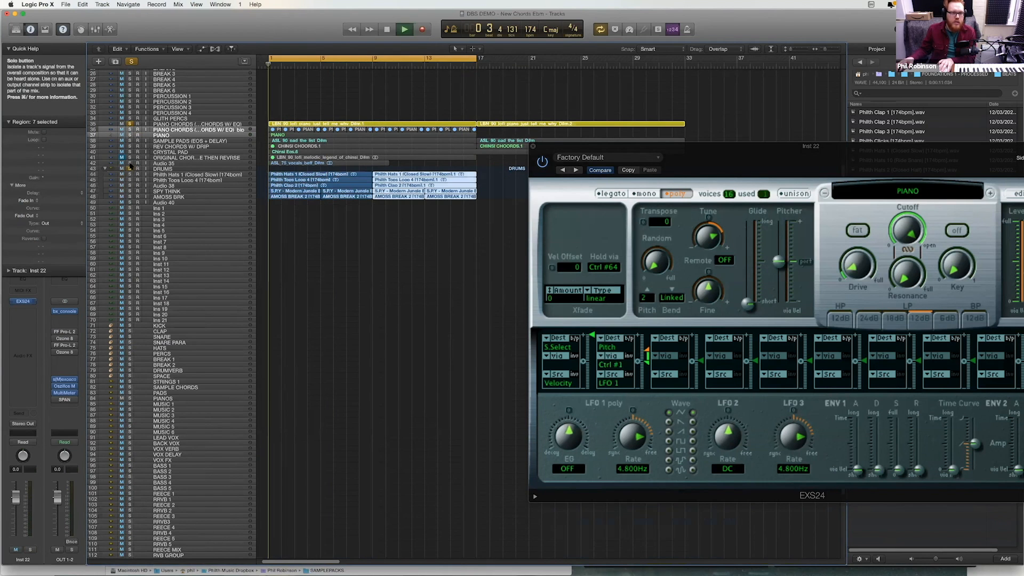
key("space")
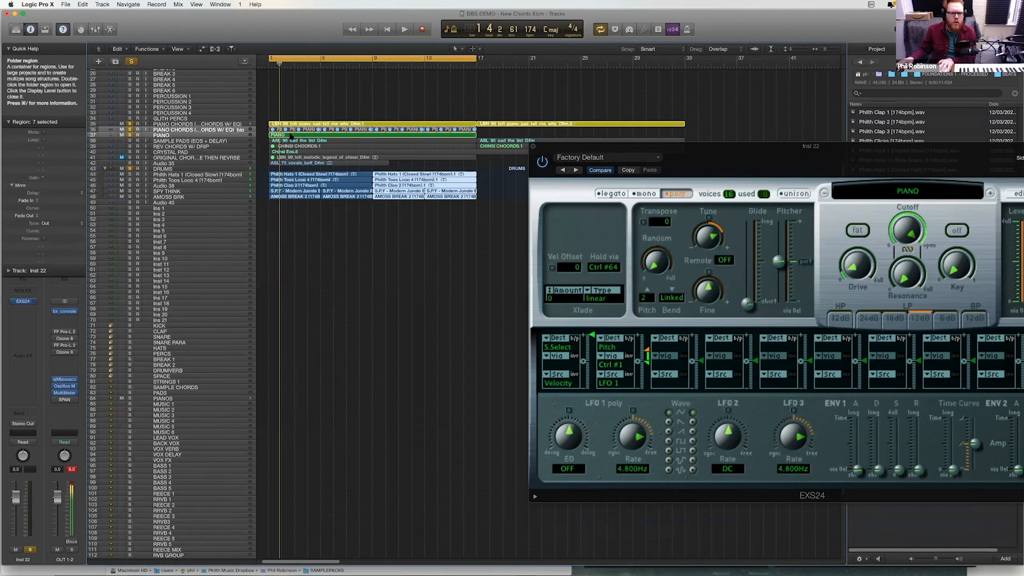
- Delete the MIDI trigger region on the PIANO sampler track and turn on Low Latency Mode during playback
left_click(289, 135)
key("Delete")
key("space")
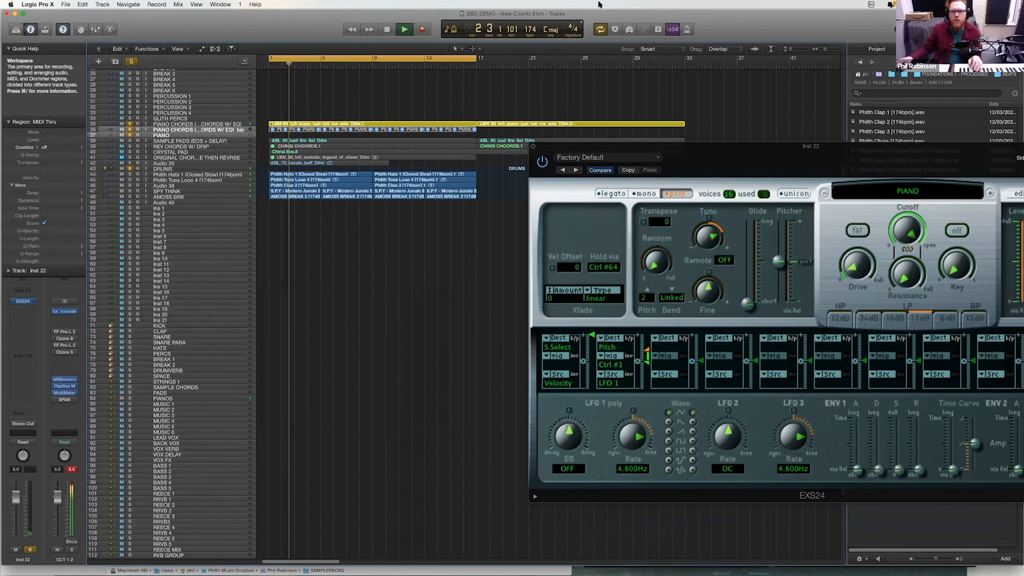
left_click(629, 29)
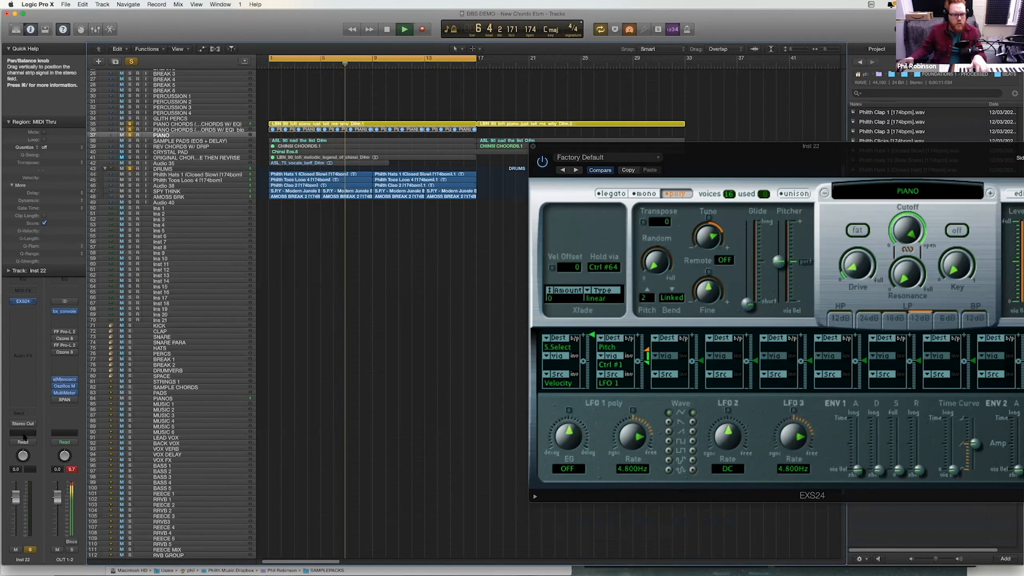
key("v")
key("space")
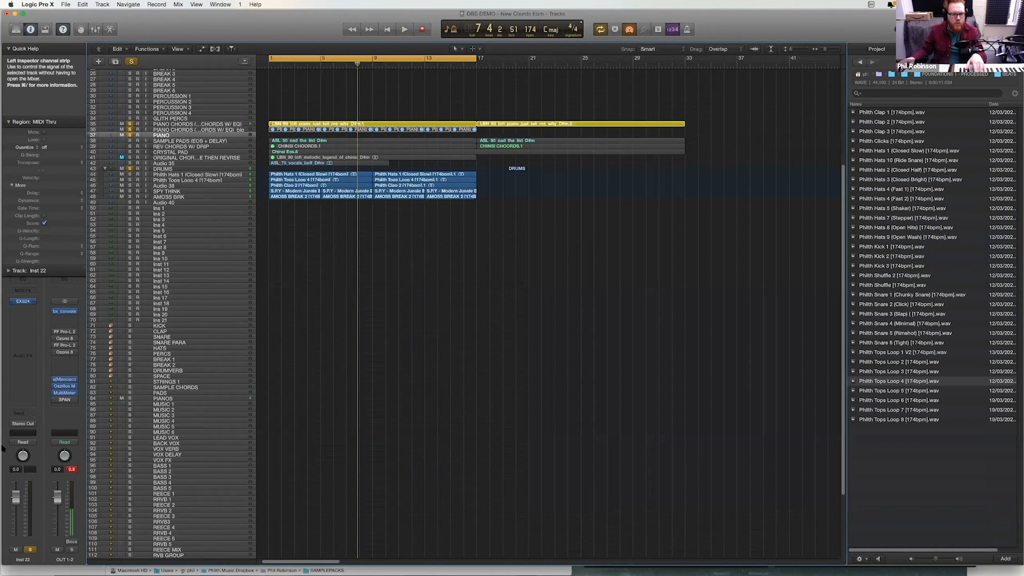
- Insert the Drip effect after the EXS24 on the PIANO sampler track
left_click(23, 301)
left_click(193, 140)
left_click(189, 135)
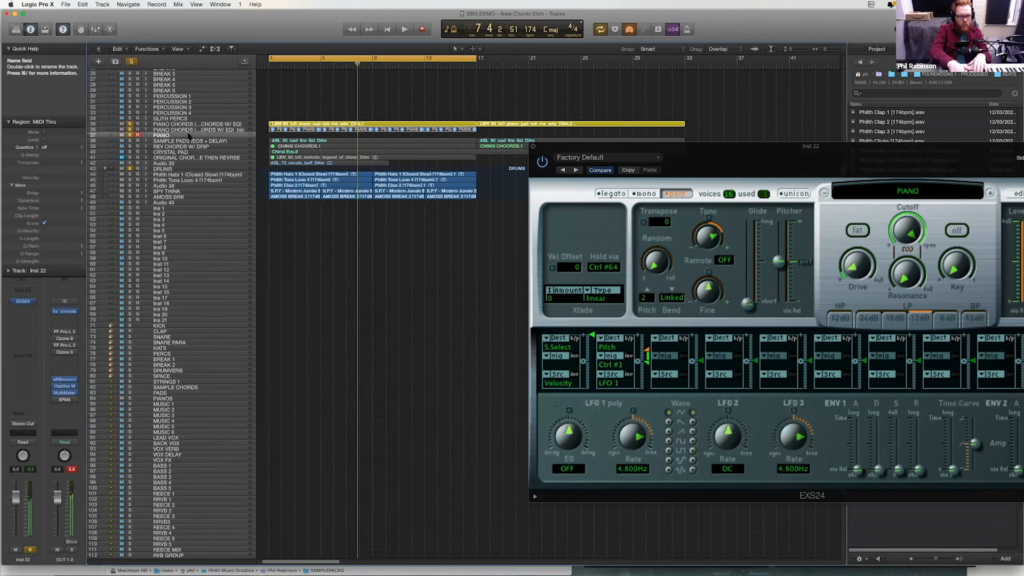
left_click(31, 311)
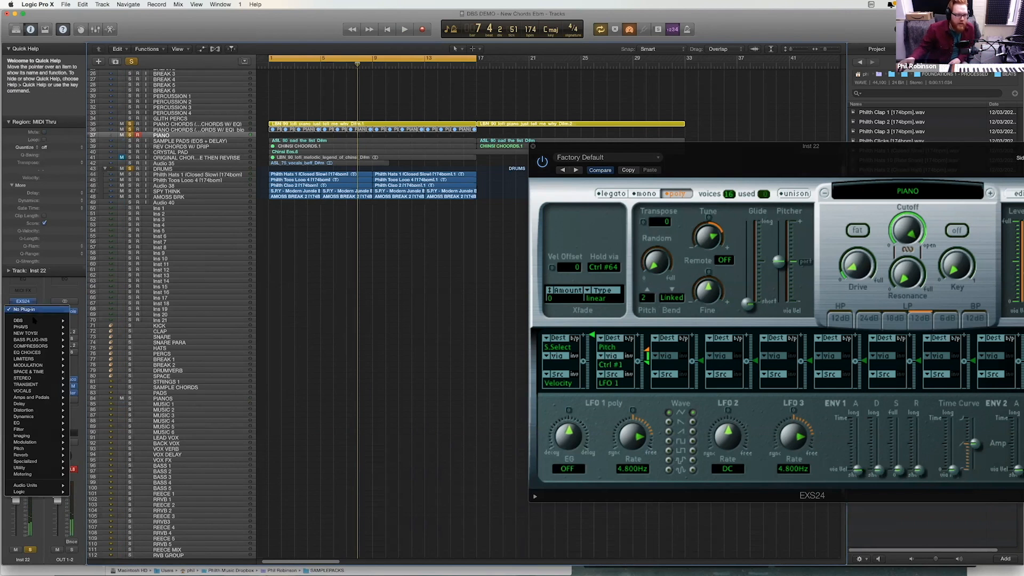
mouse_move(32, 326)
mouse_move(93, 354)
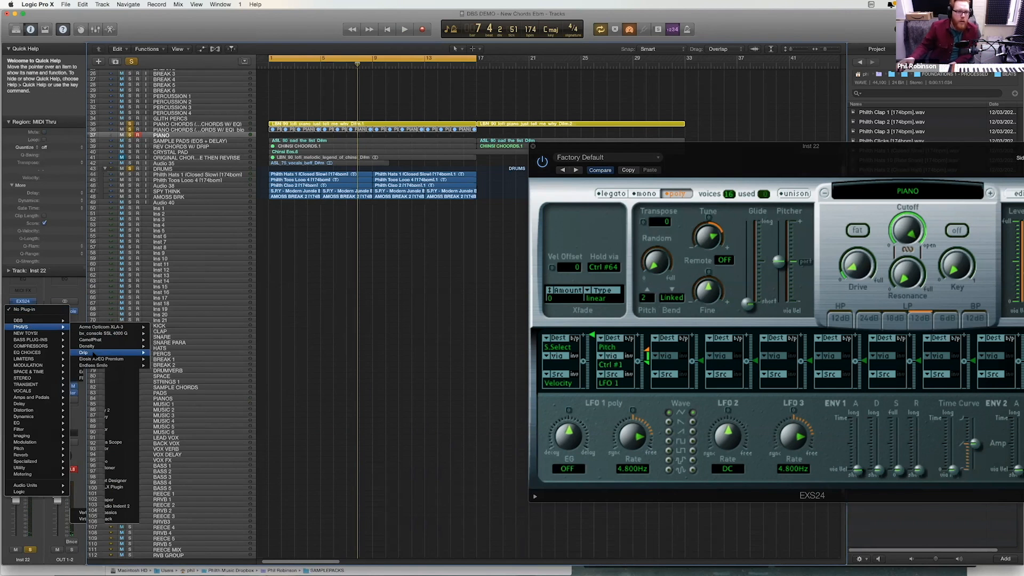
left_click(166, 353)
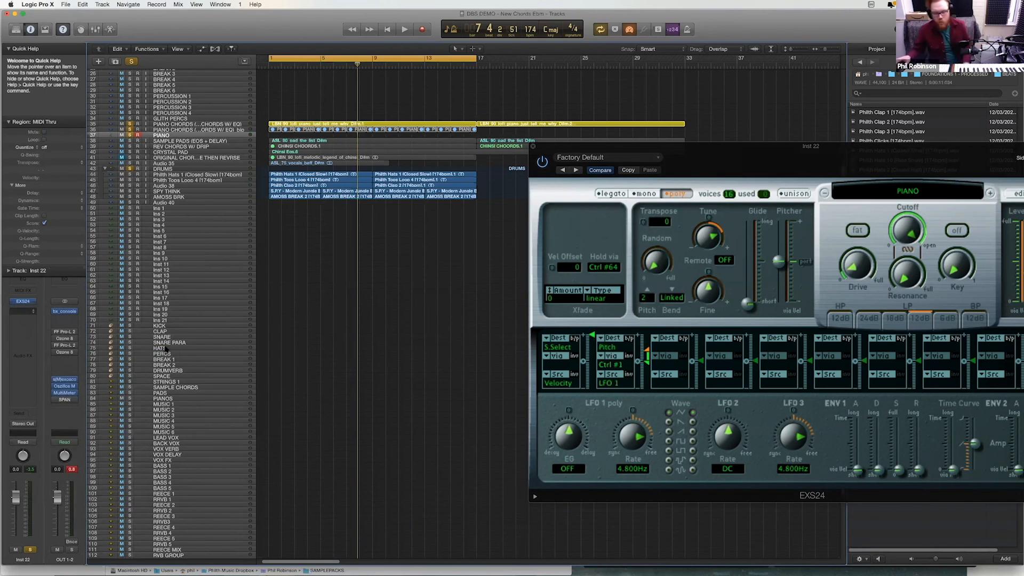
- Load Drip's Big Time preset with Overall at 35%, and close the effect
left_click(153, 91)
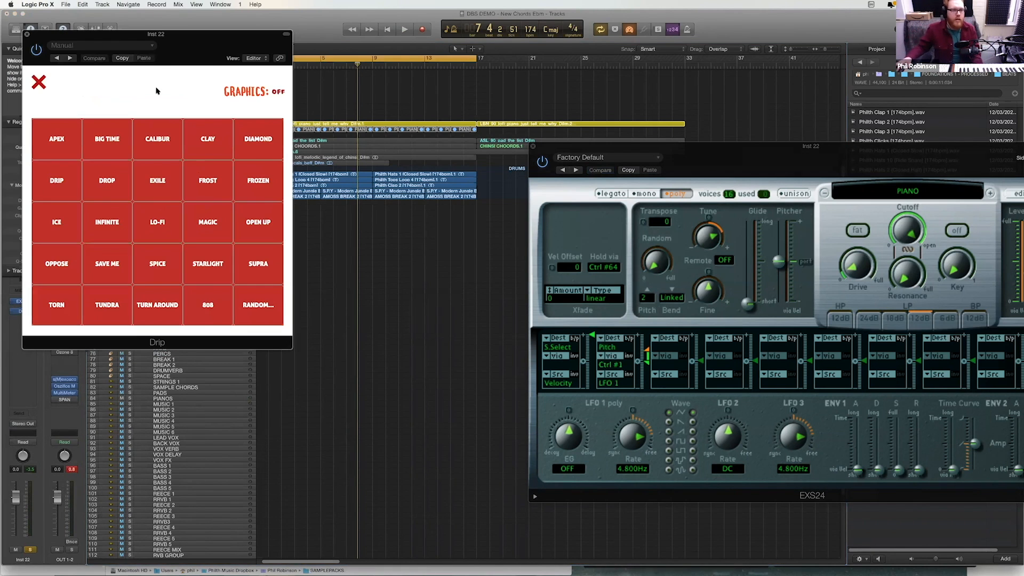
left_click(121, 141)
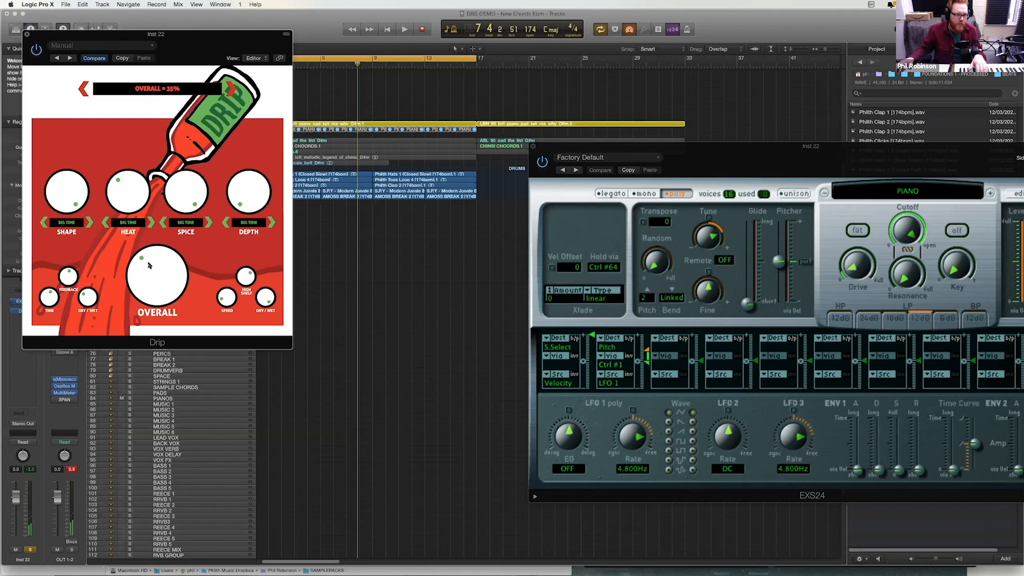
left_click(15, 311)
left_click(15, 311)
left_click(16, 312)
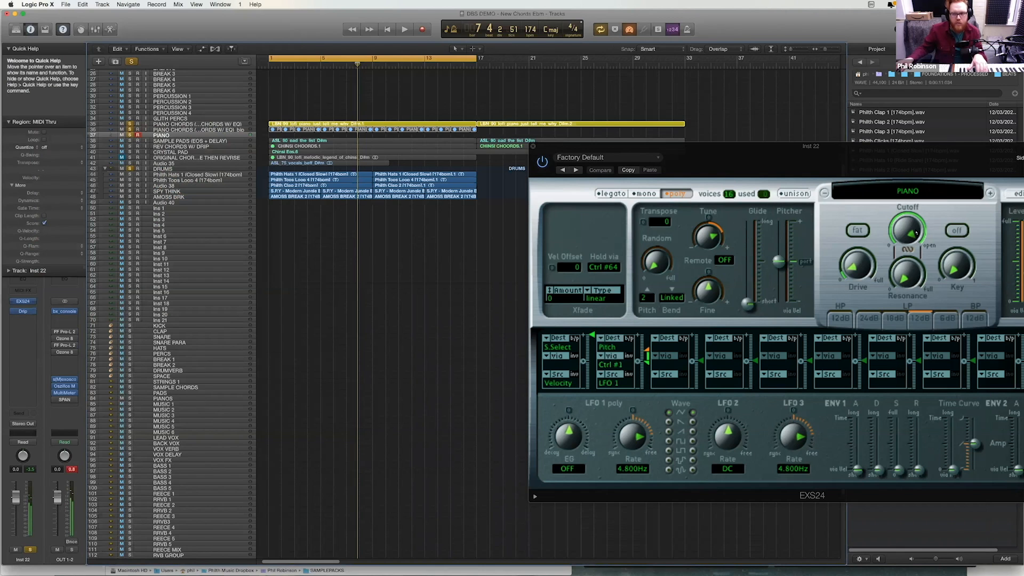
- Raise the lower velocity limit of the EXS24's Level to near its maximum, and close the sampler
left_click_drag(666, 145, 470, 130)
left_click_drag(832, 258, 832, 235)
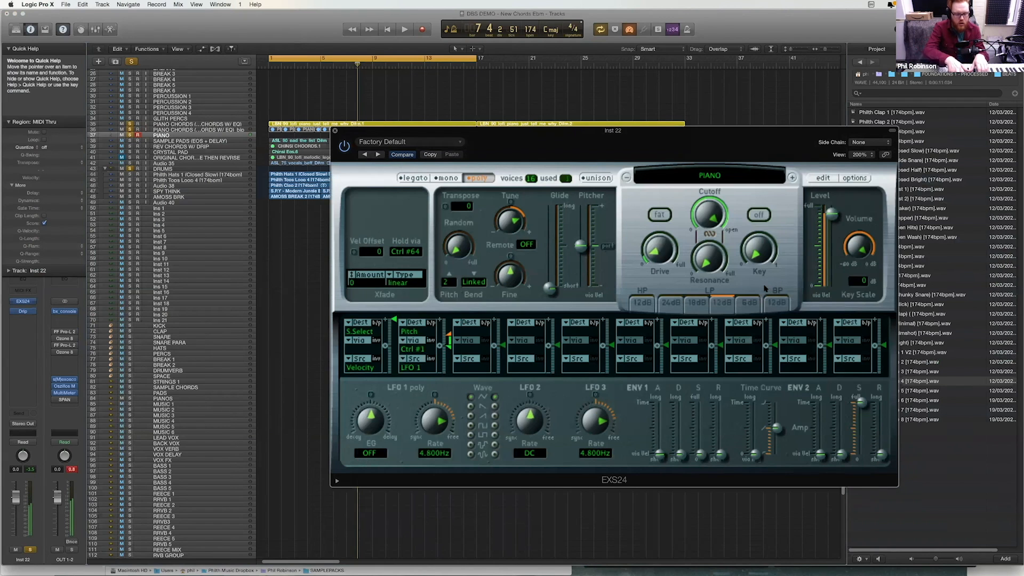
left_click(335, 130)
- Play the chord slices live over the looping drums and capture the performance as a MIDI region on the PIANO track
key("space")
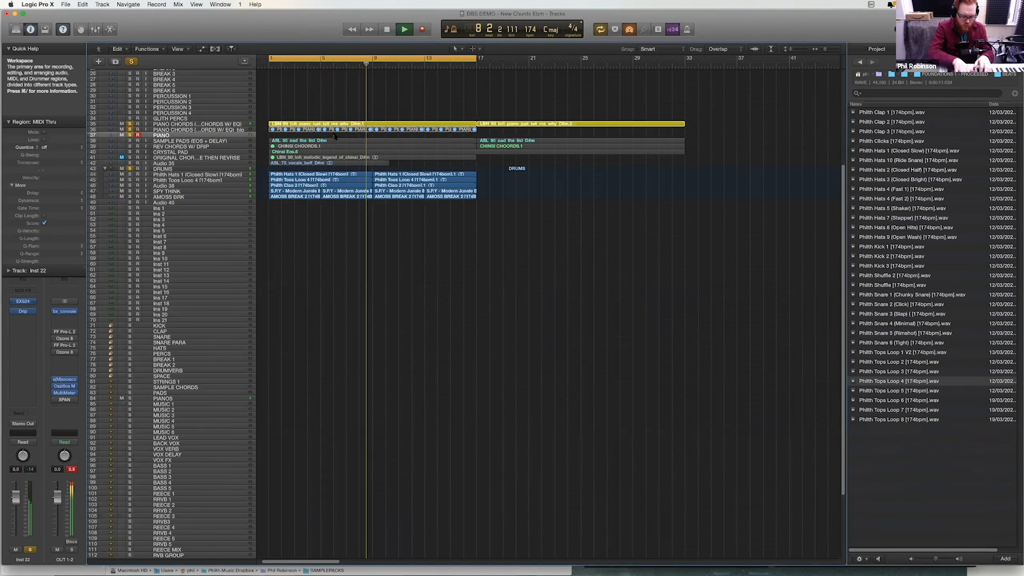
key("shift+r")
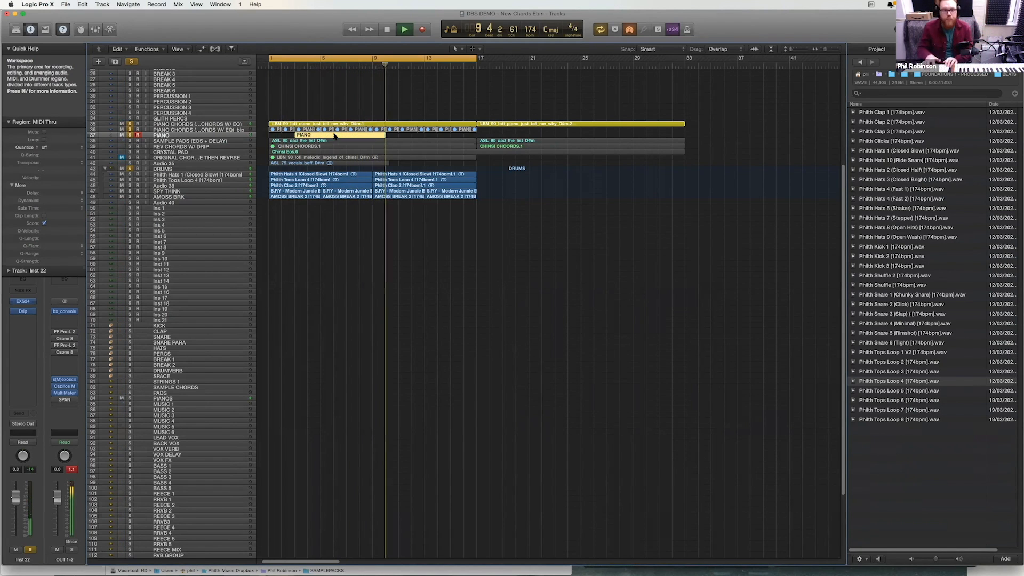
key("space")
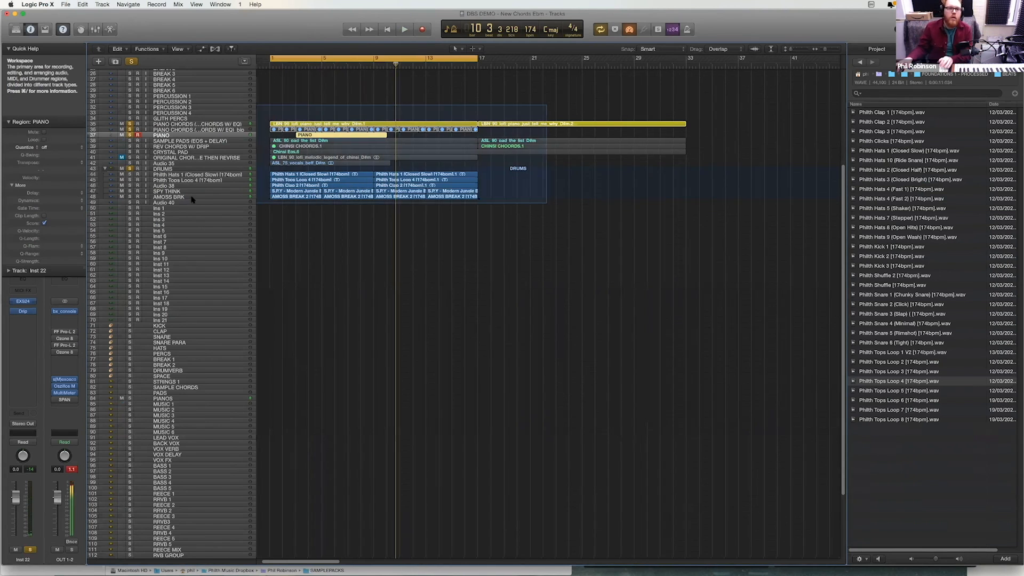
- Extend the start of the captured PIANO region back to bar 1 and open its notes in the Piano Roll
key("z")
left_click_drag(368, 221, 330, 222)
double_click(361, 220)
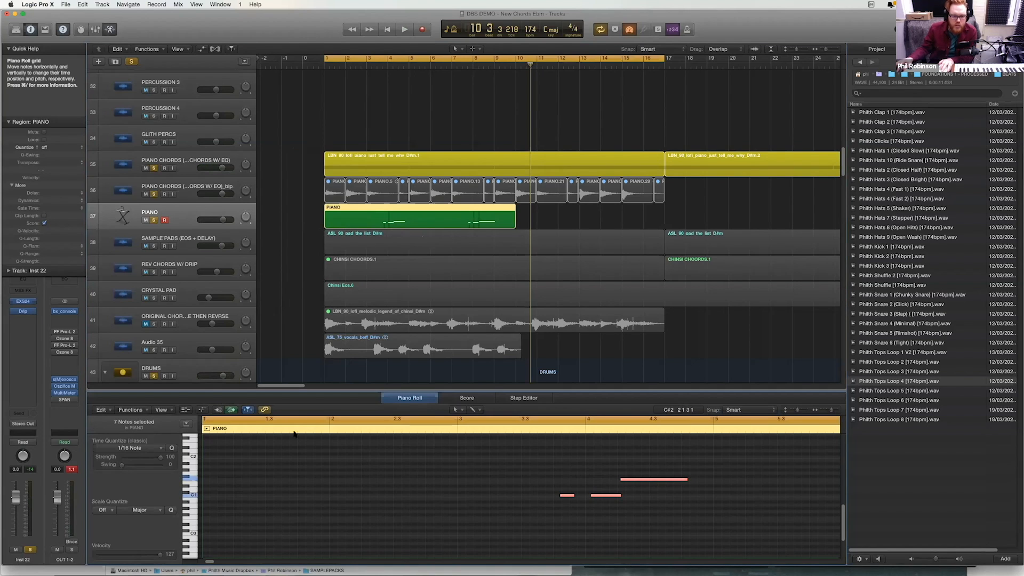
- Quantize the selected notes of the PIANO region to 1/4 Note and play the region back from bar 1
left_click(130, 448)
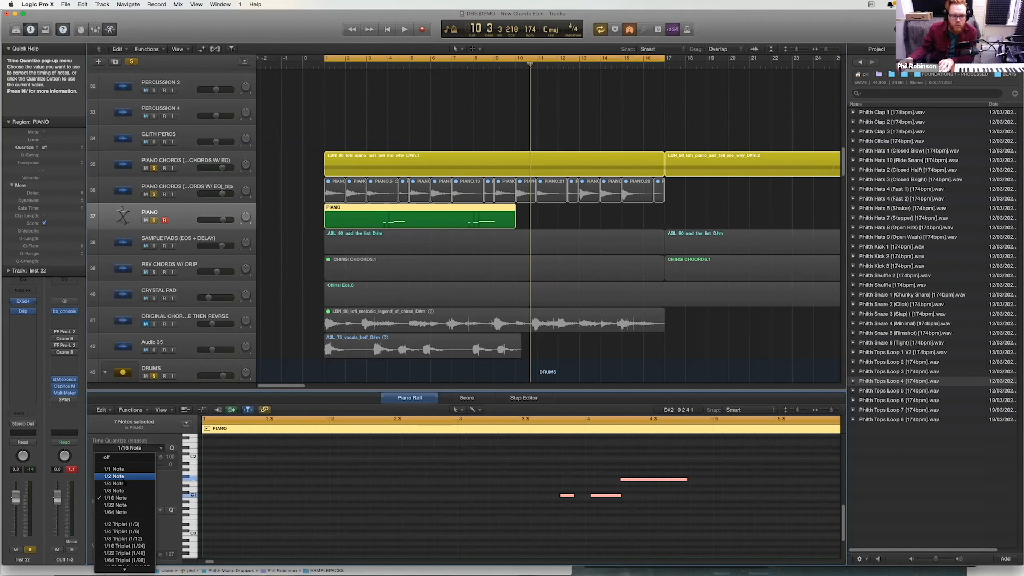
left_click(126, 483)
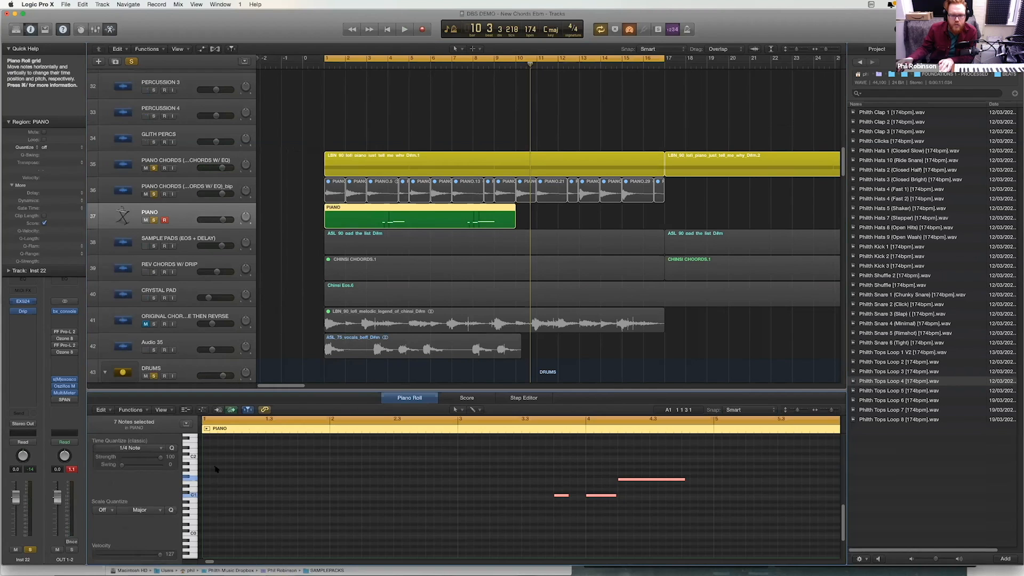
key("space")
left_click(329, 59)
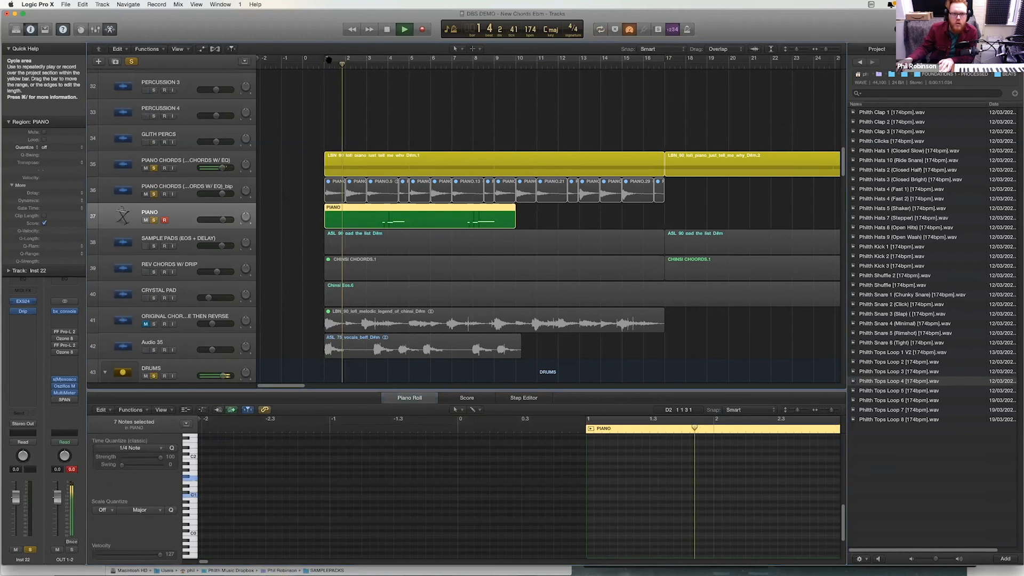
key("c")
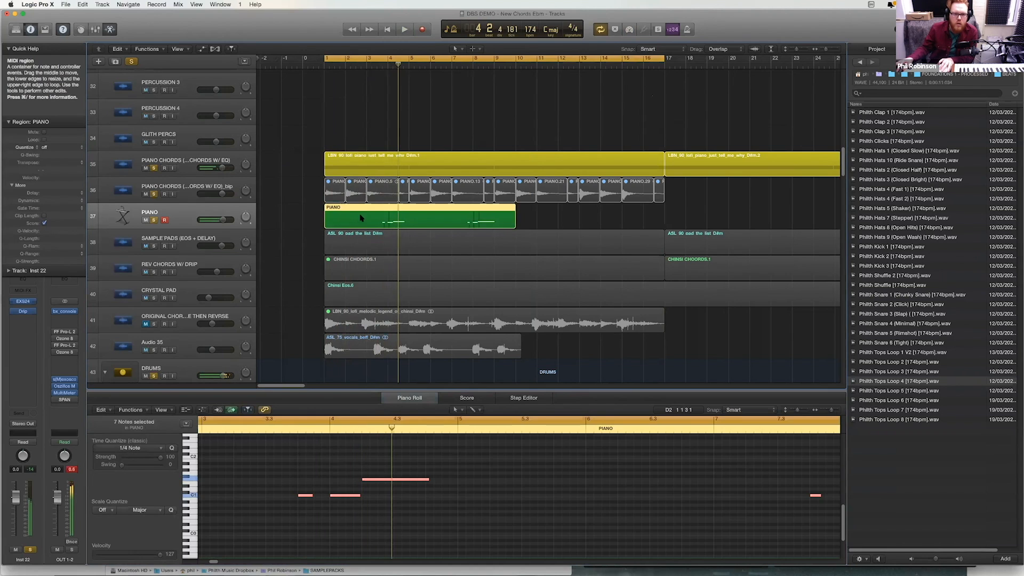
- Lower the long note after bar 4 to D1 and play the PIANO region back from the start
key("Return")
left_click_drag(626, 479, 626, 490)
key("space")
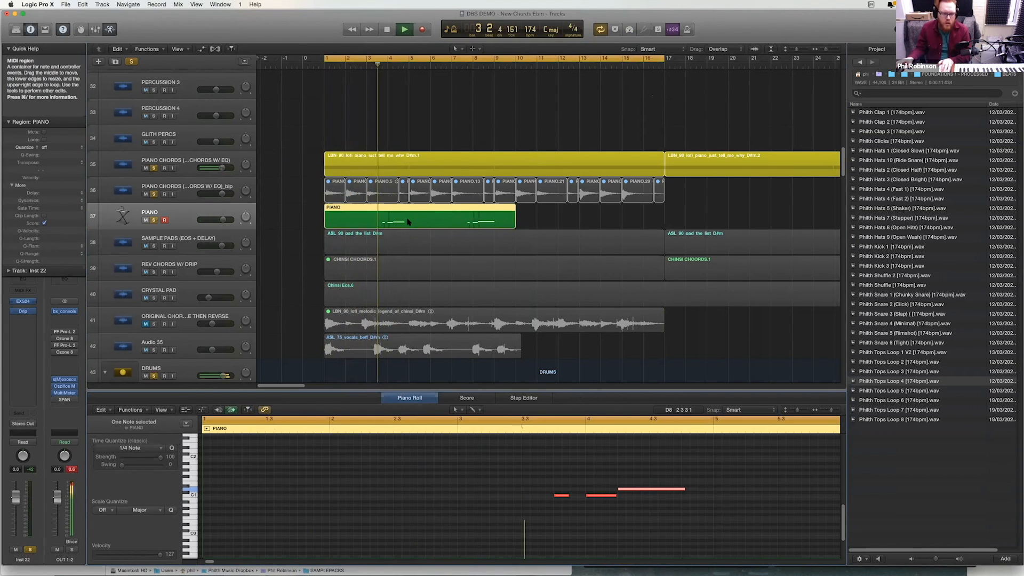
key("space")
- Lengthen the first C1 note at 3 4 1 1 to about 0 0 3 180 and restart playback
left_click(567, 496)
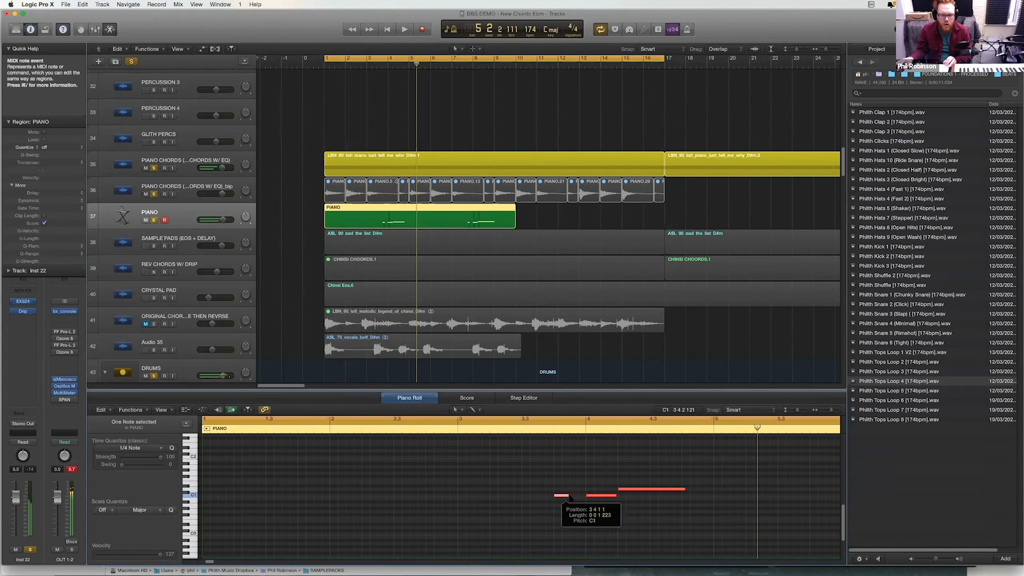
left_click_drag(566, 494, 581, 496)
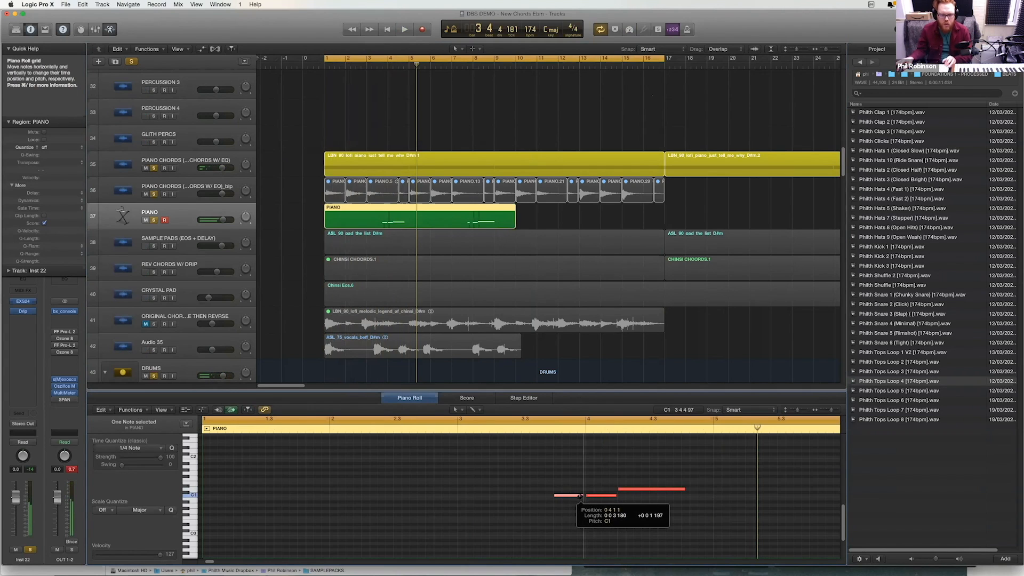
key("space")
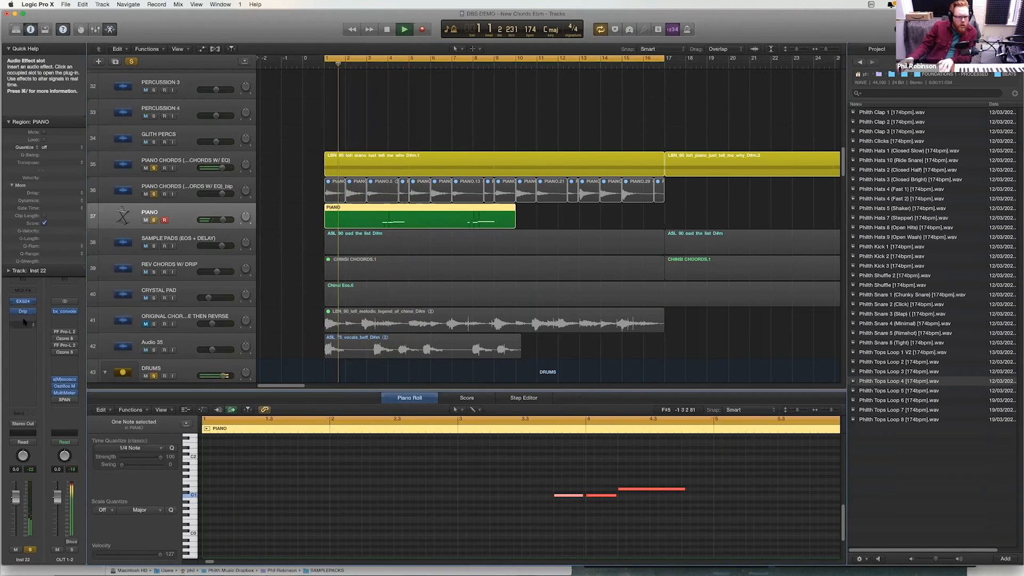
left_click(24, 321)
left_click(24, 303)
left_click(24, 310)
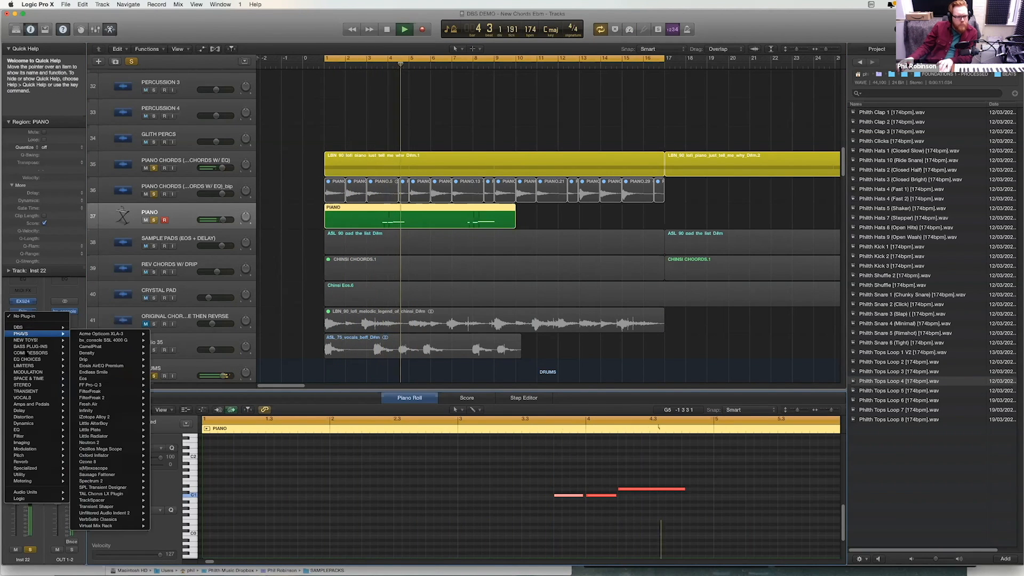
mouse_move(26, 353)
key("Escape")
key("space")
- Solo only the PIANO track and play it back, adding the PIANO CHORDS (W/ EQ) track to the solo
left_click(154, 220)
left_click(153, 220)
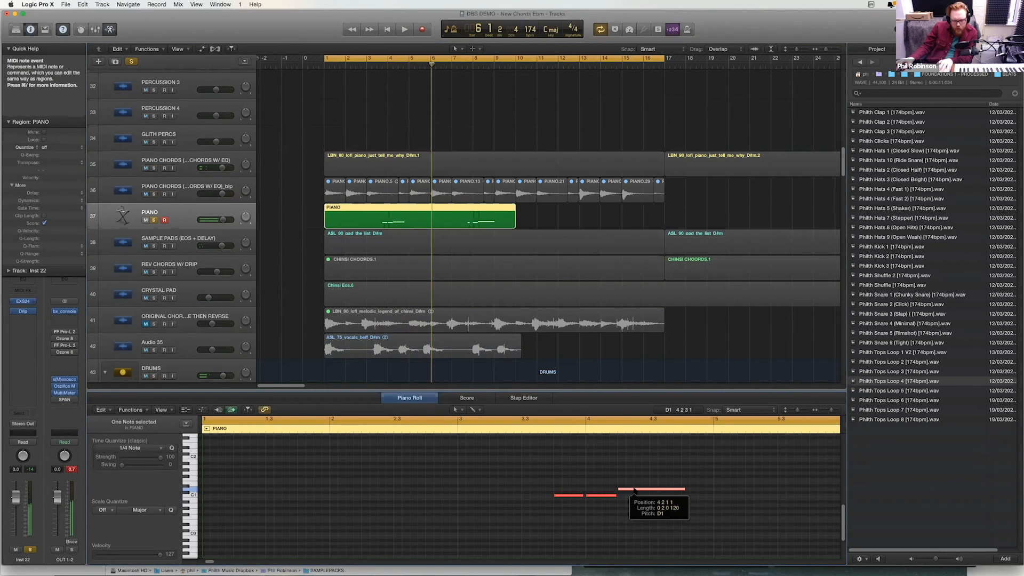
key("space")
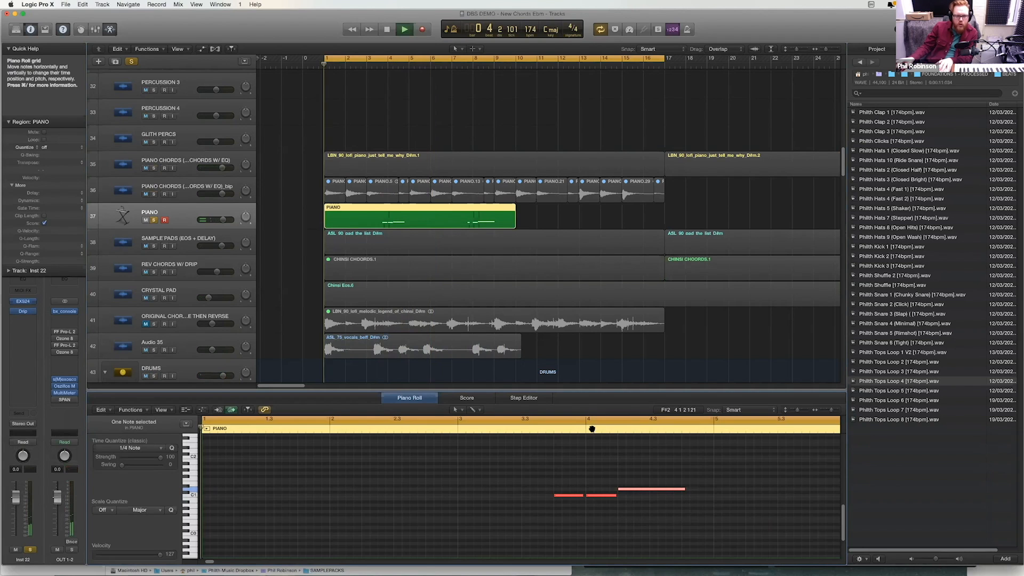
left_click(154, 168)
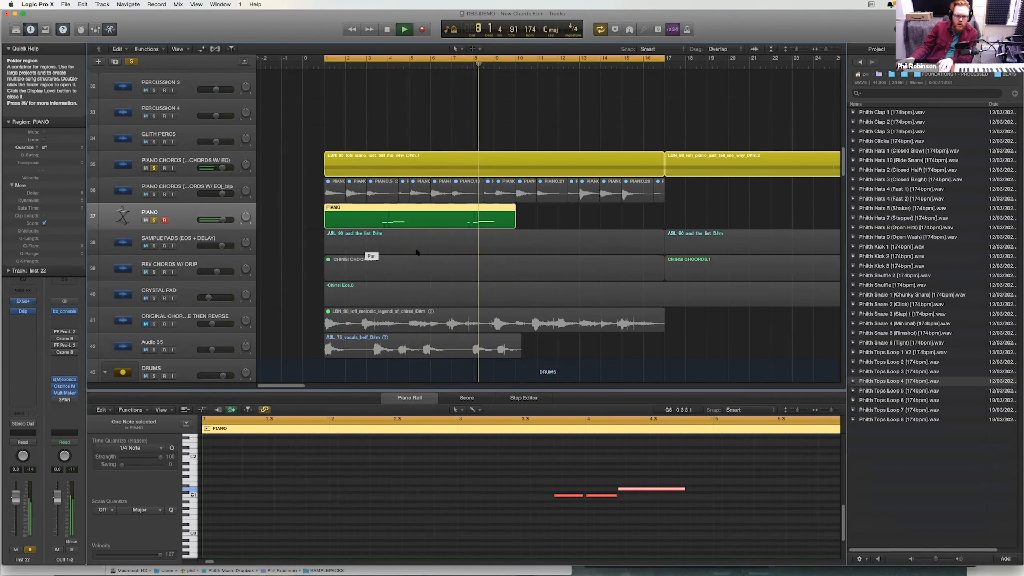
key("space")
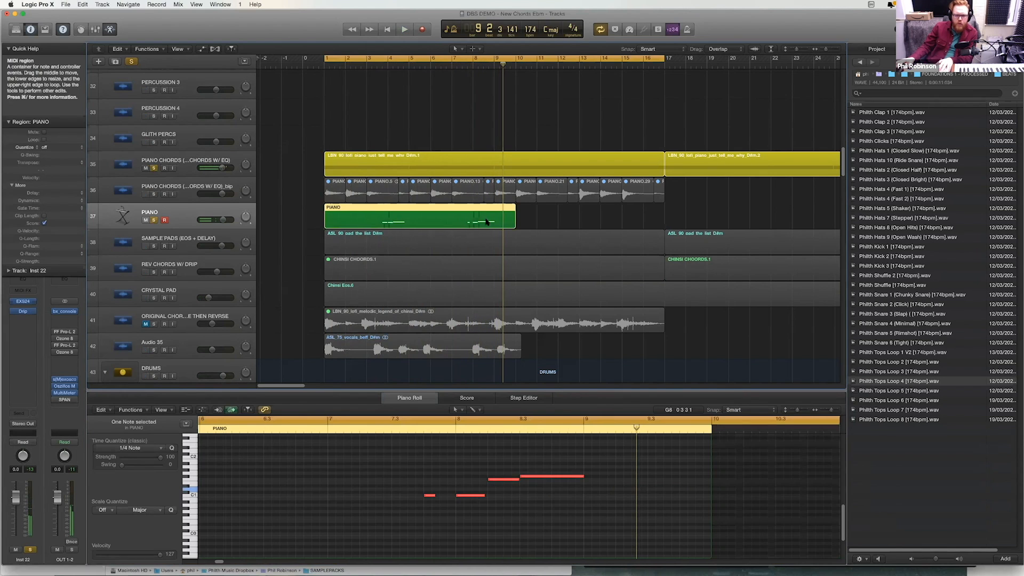
- Lengthen the short note just before bar 8 up to the following note and close the Piano Roll
left_click_drag(433, 494, 452, 495)
key("p")
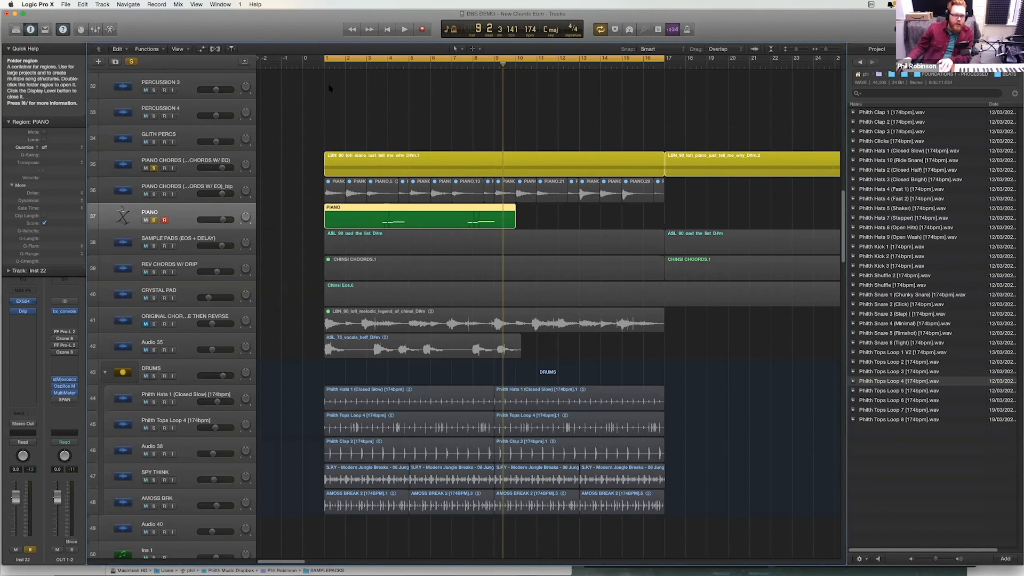
- Set the cycle range to bars 1 to 9 and play the loop with only the PIANO track soloed
left_click_drag(326, 58, 495, 58)
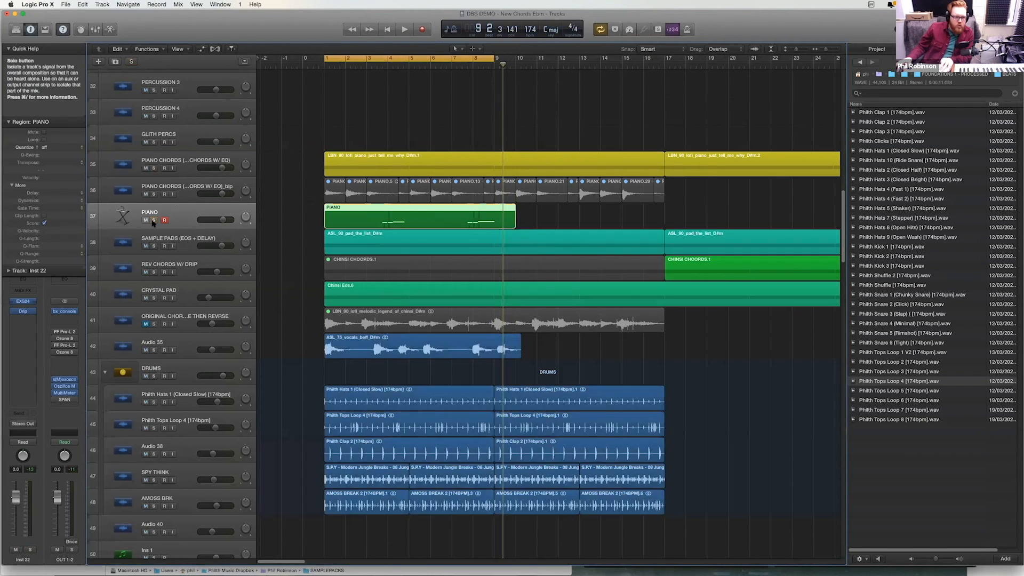
key("space")
left_click(26, 324)
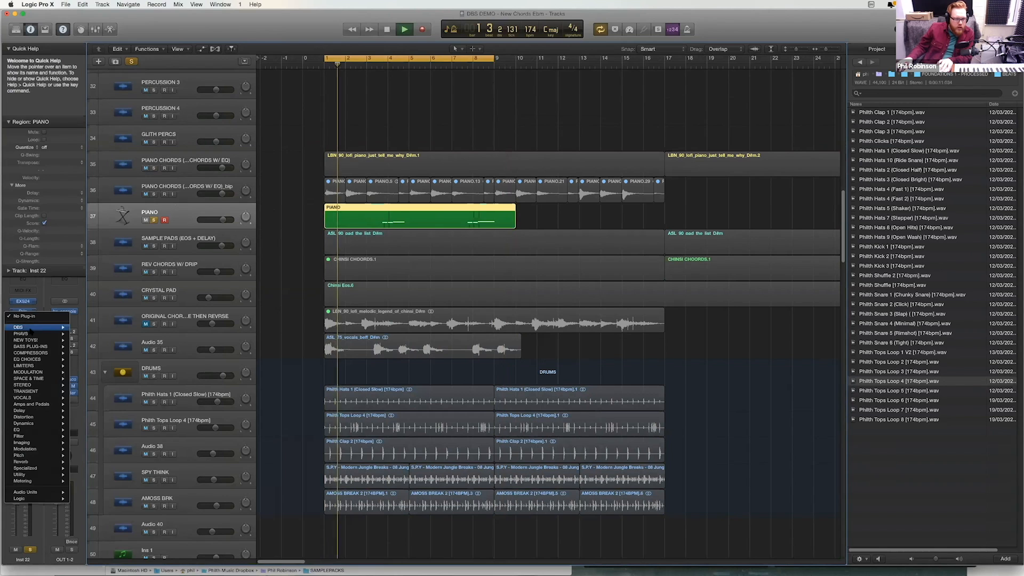
key("Escape")
- Set the cycle range to bars 3 to 5 around the first chord phrase and play it
left_click_drag(376, 58, 410, 58)
key("space")
key("space")
- Insert the stereo Unfiltered Audio SpecOps effect after Drip on the PIANO track and reposition its window
left_click(26, 322)
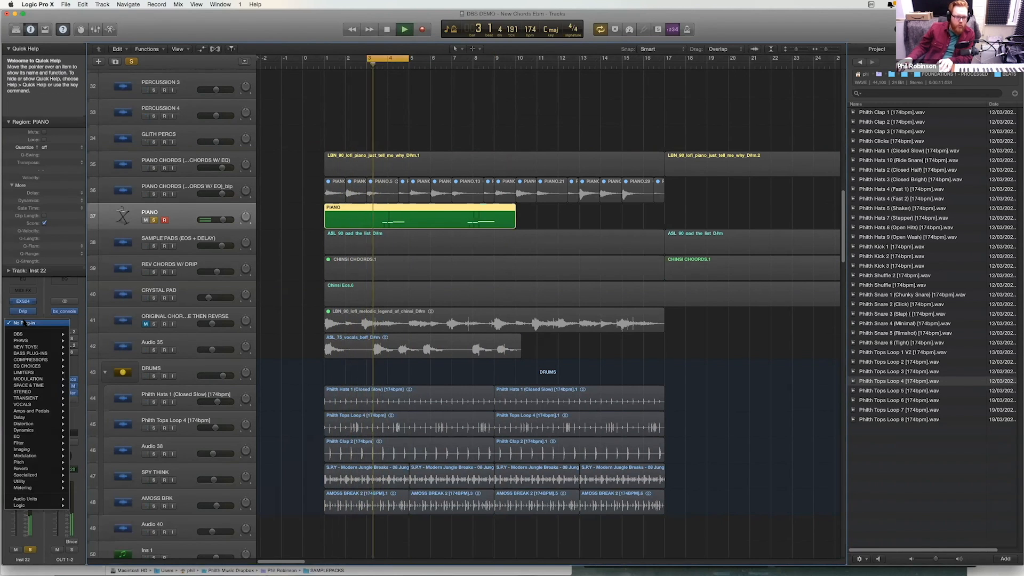
mouse_move(32, 379)
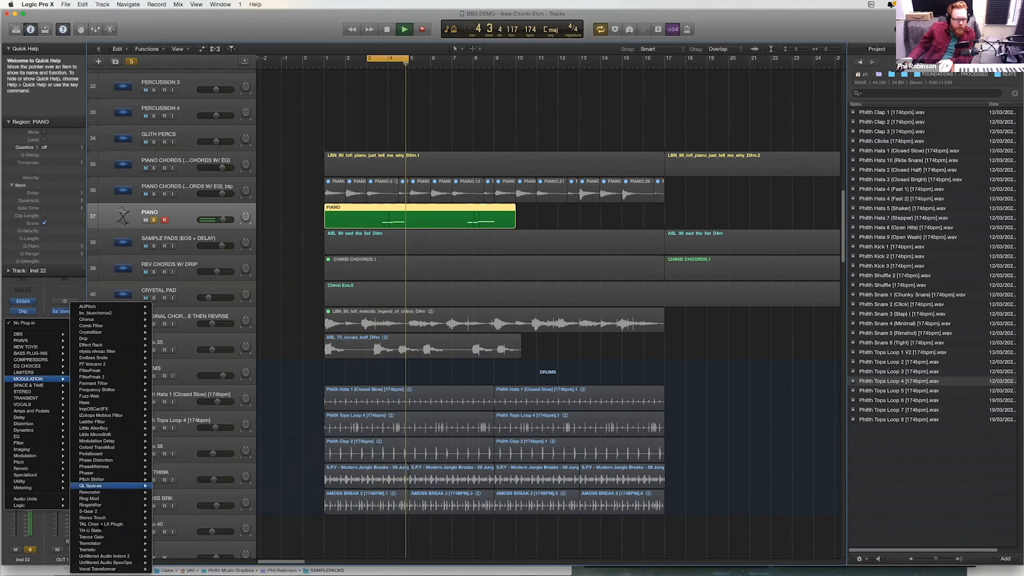
mouse_move(118, 558)
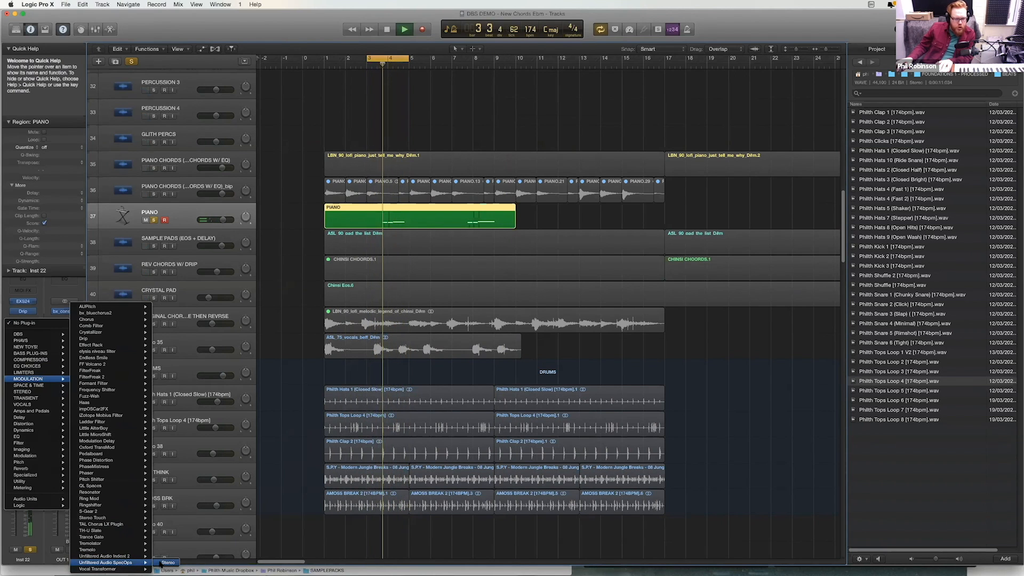
left_click(166, 562)
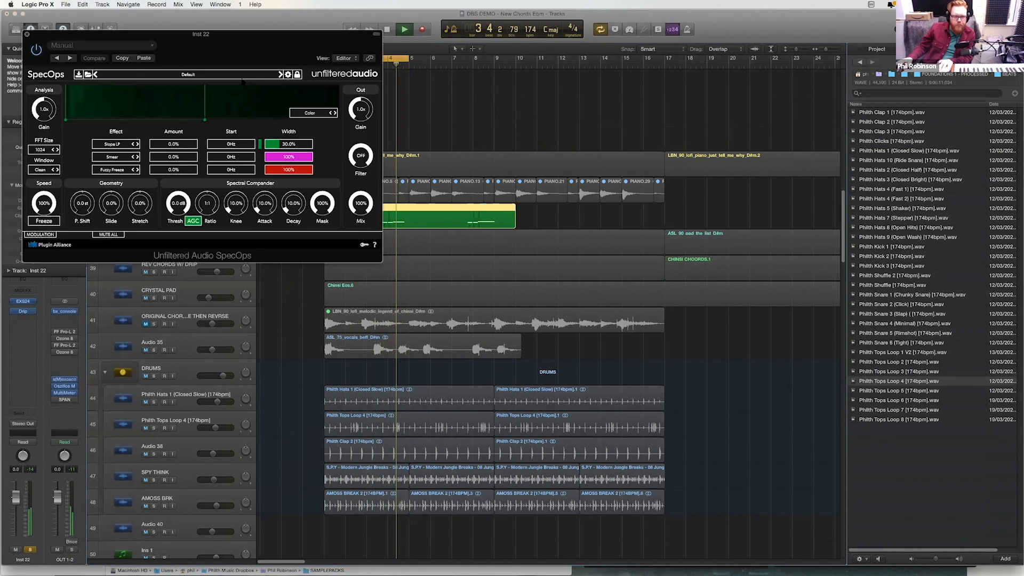
left_click_drag(188, 31, 294, 55)
- Load SpecOps's factory filter preset Sloped AutoWah and play the loop
left_click(294, 96)
key("space")
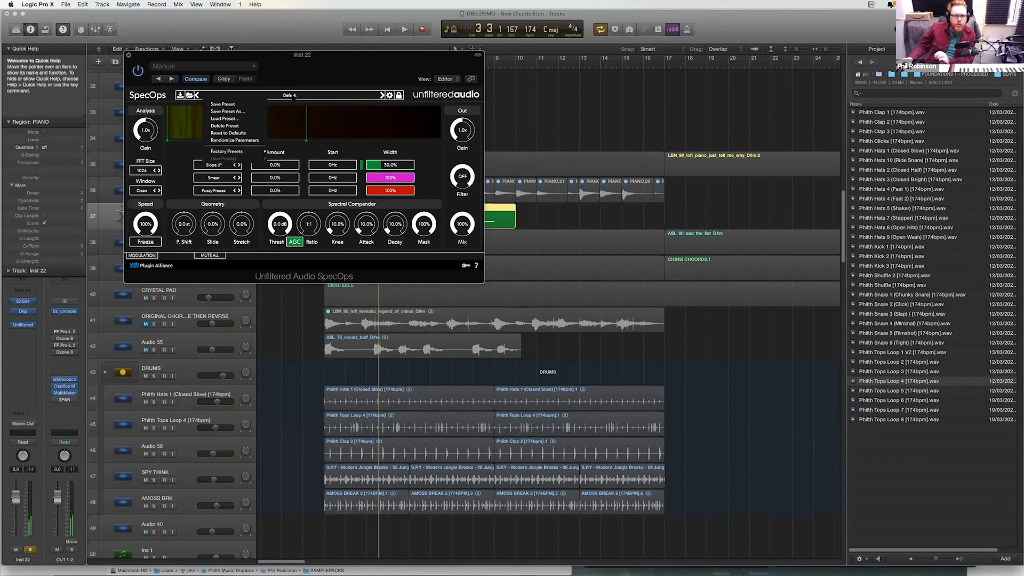
mouse_move(253, 153)
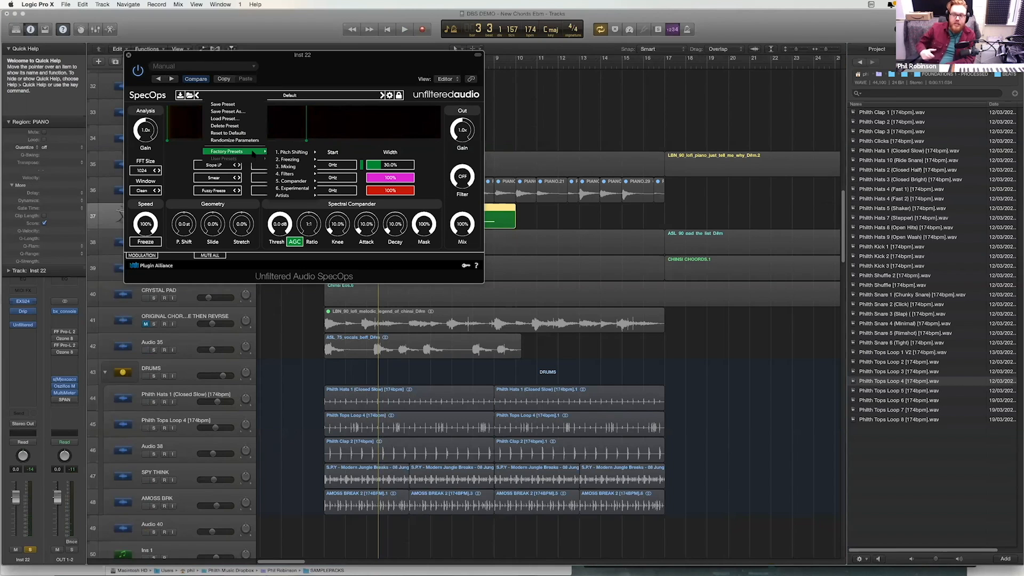
mouse_move(292, 153)
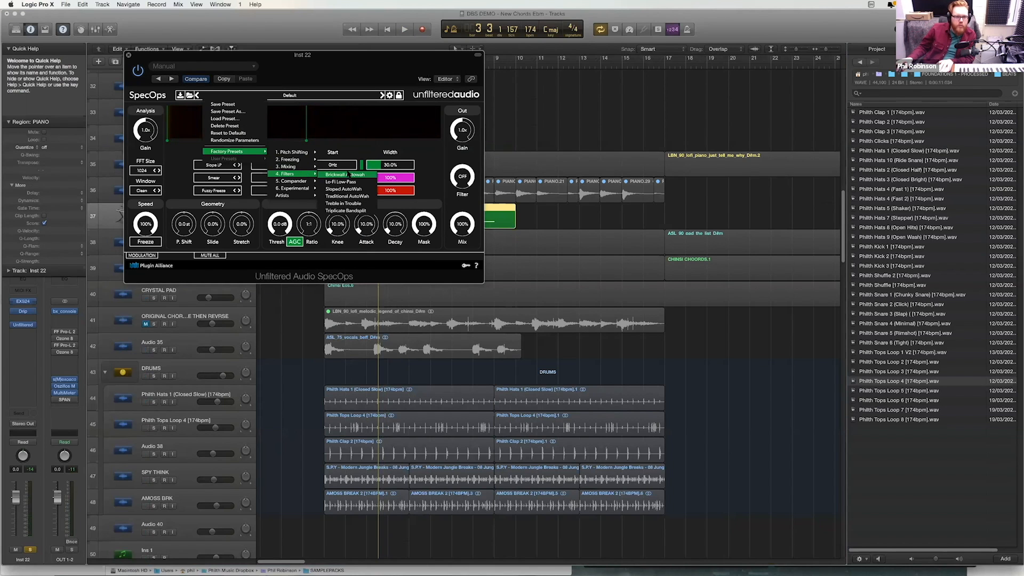
left_click(356, 189)
key("space")
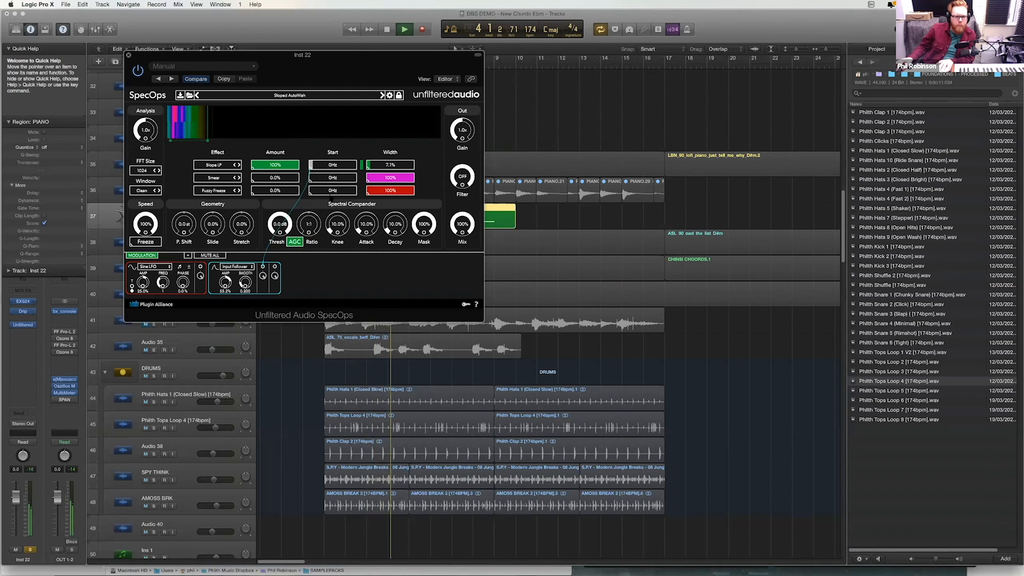
- Set the Slope LP effect's Width to 52.8% and its Start to 3.17 kHz while the loop plays
mouse_move(205, 129)
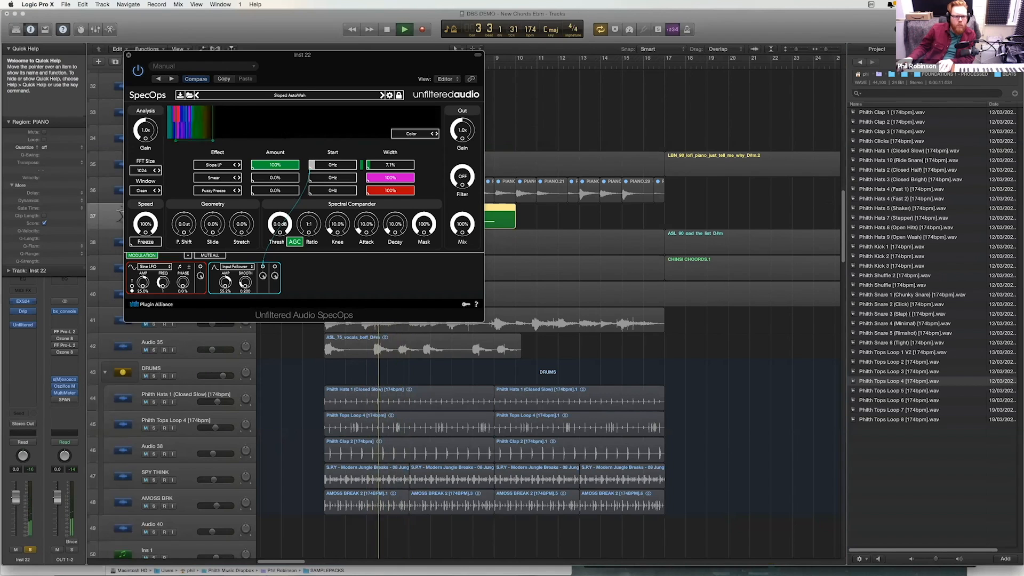
left_click_drag(204, 136, 395, 140)
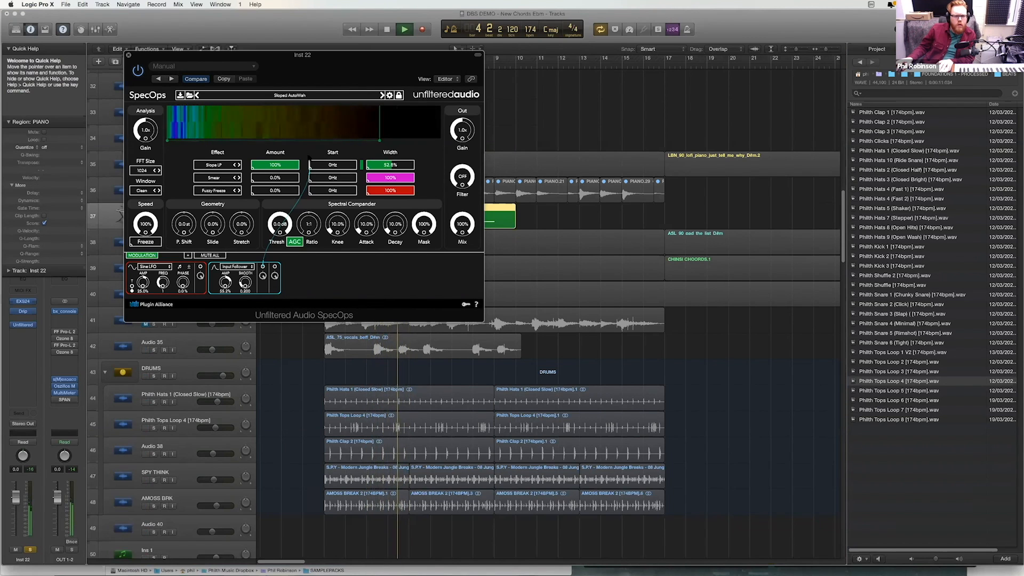
left_click_drag(346, 167, 323, 165)
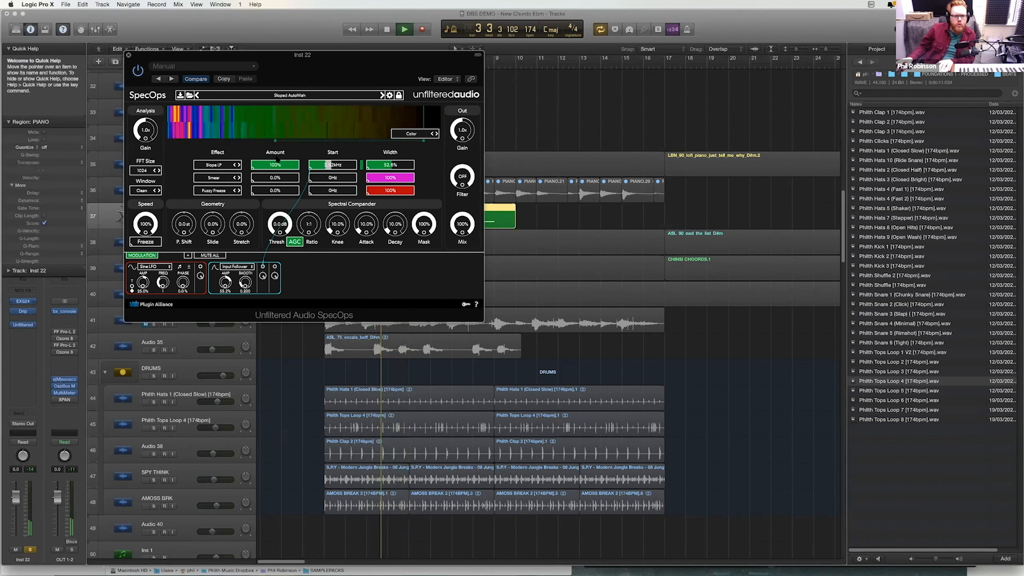
scroll(339, 160, "up", 5)
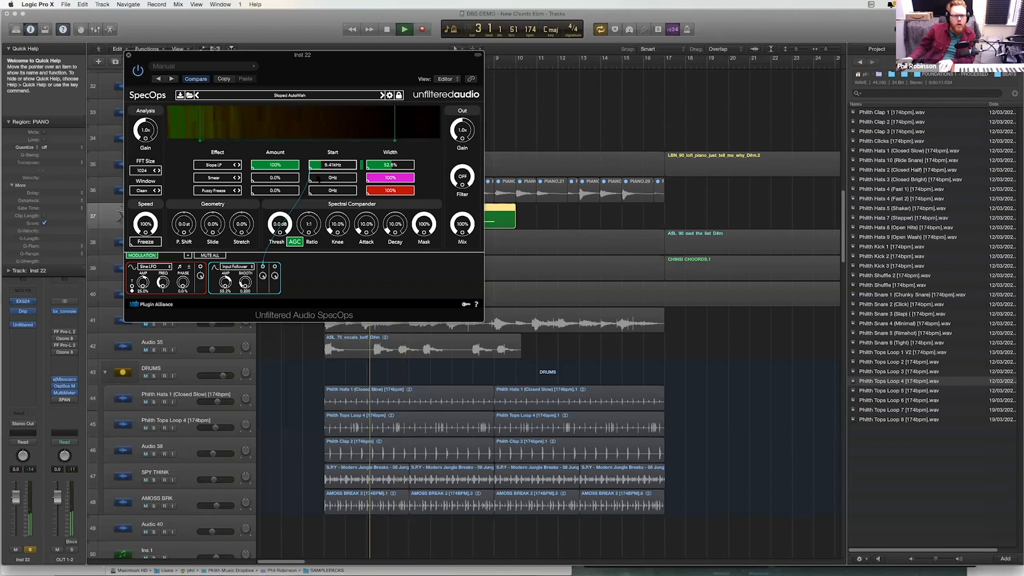
scroll(340, 163, "down", 5)
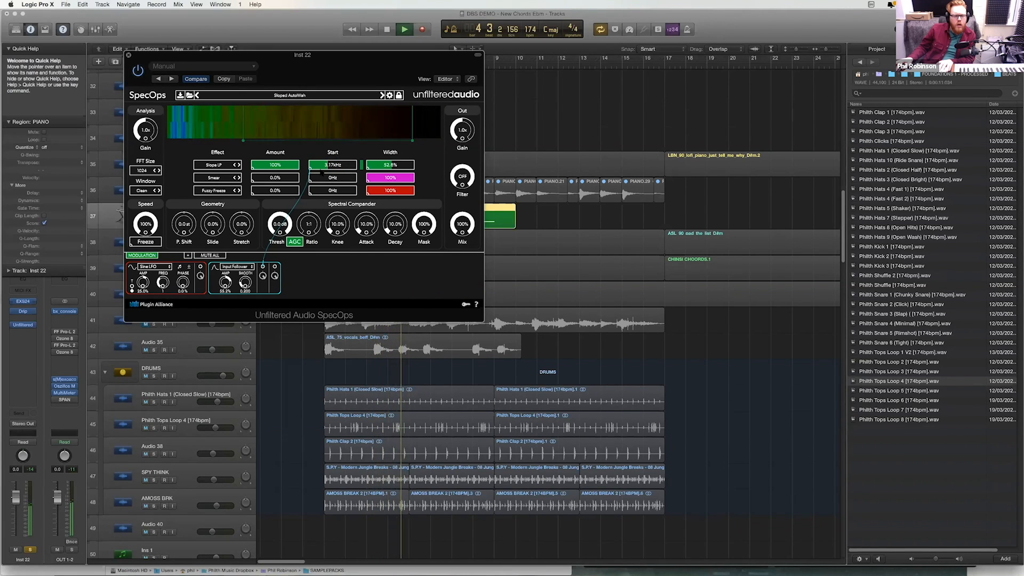
key("space")
- Load SpecOps's experimental factory preset Days of Piracy, play the loop with it, and close the effect
left_click(294, 97)
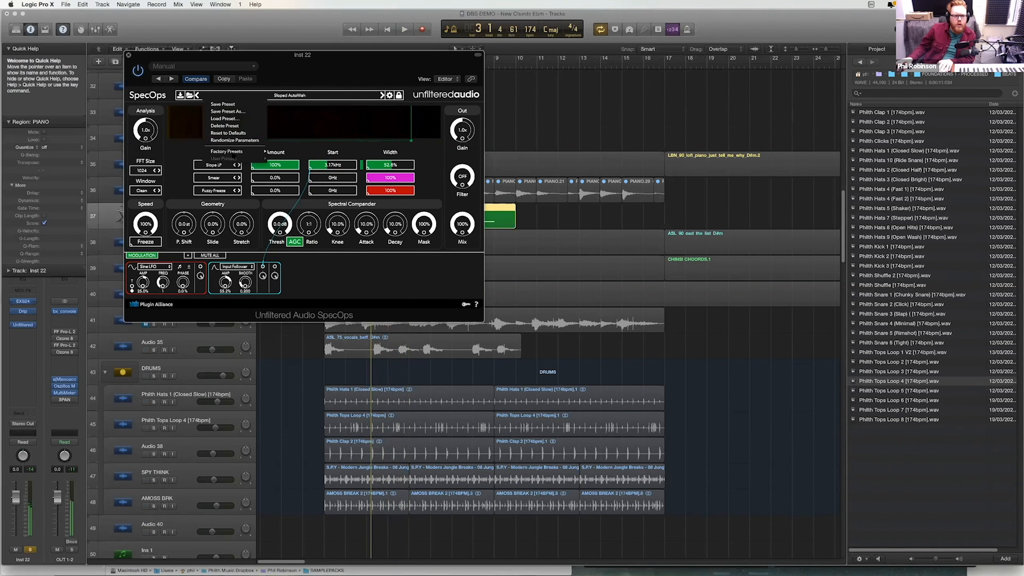
mouse_move(240, 151)
mouse_move(300, 168)
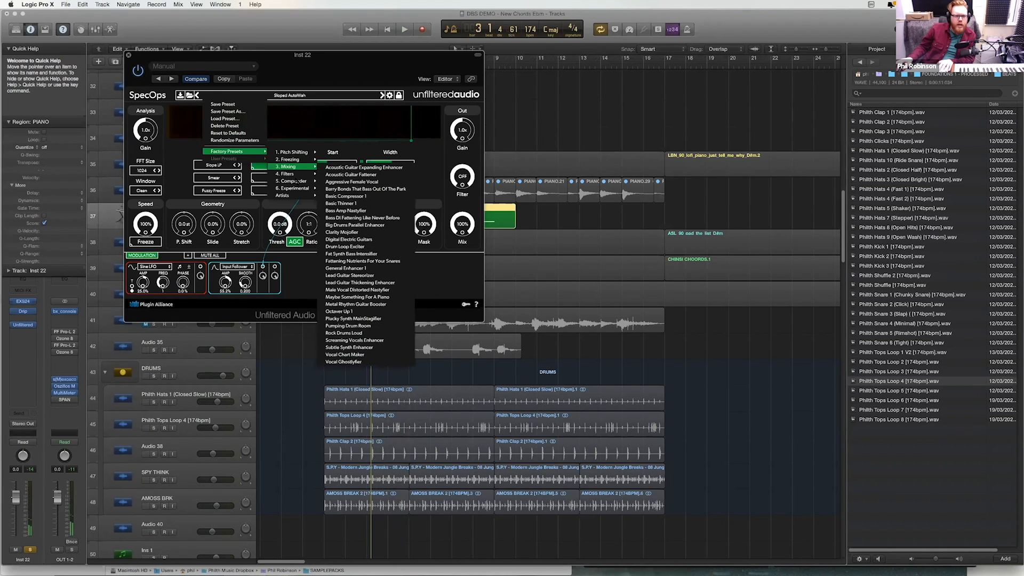
mouse_move(300, 191)
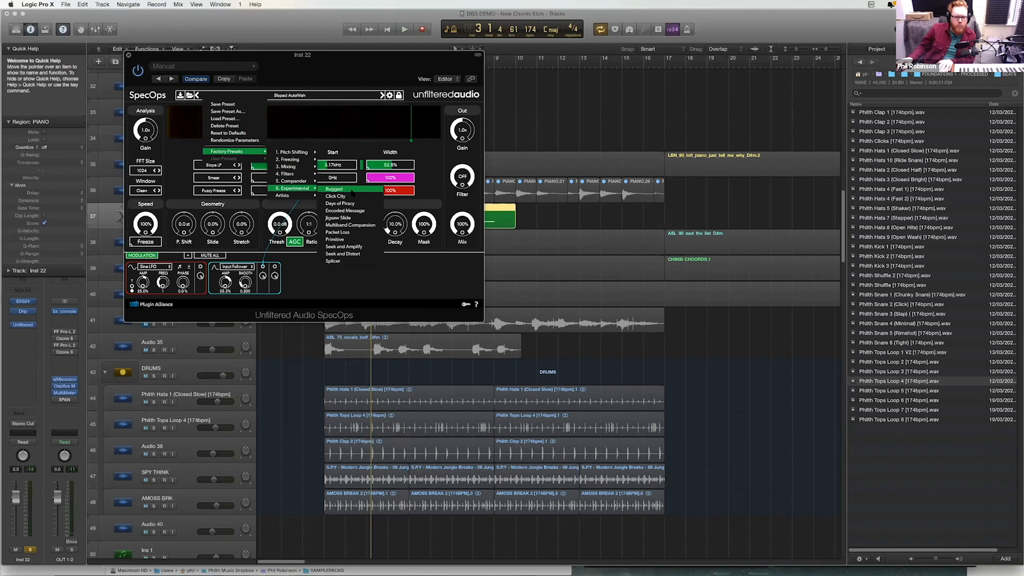
left_click(353, 204)
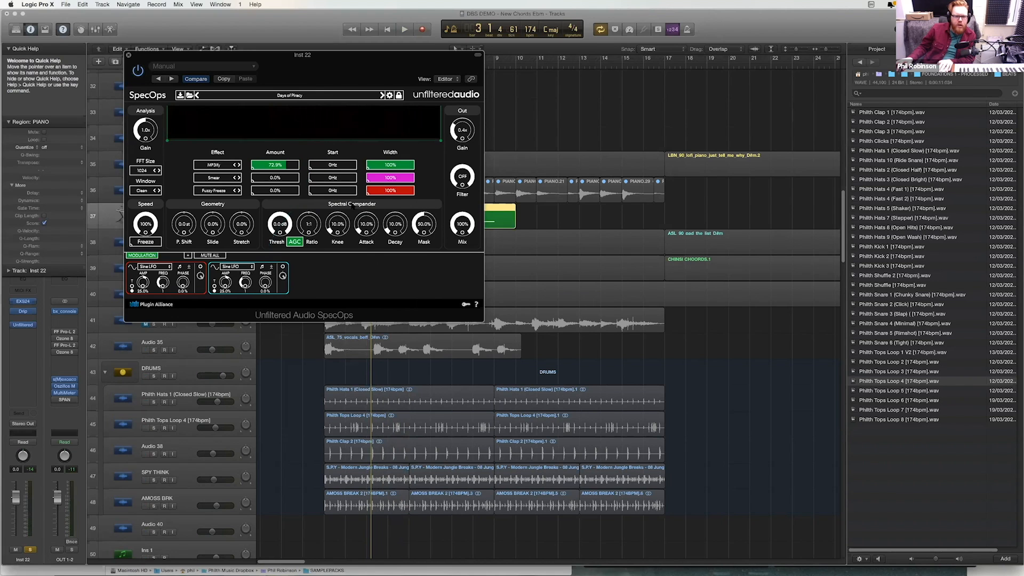
key("space")
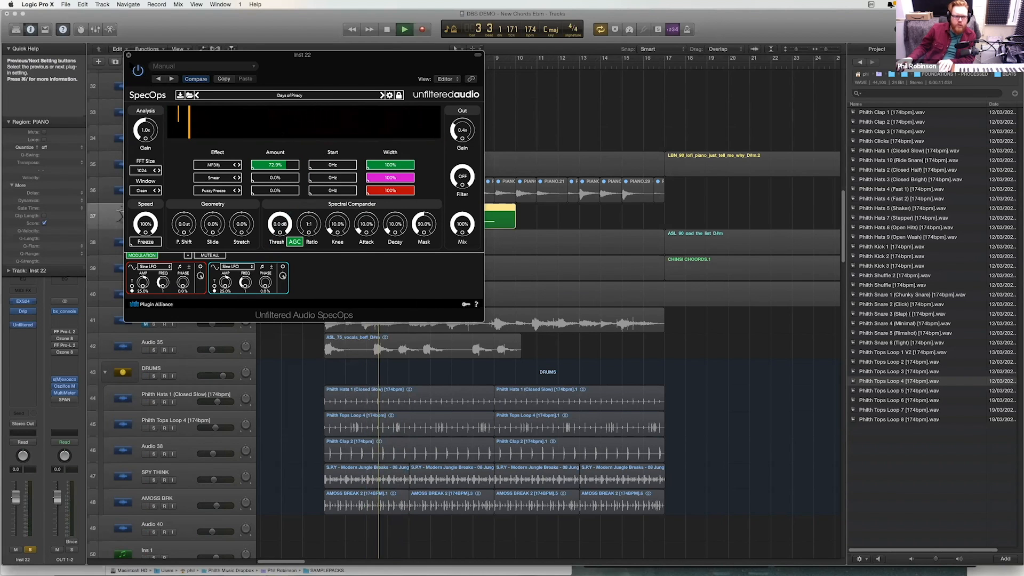
key("super+w")
key("space")
- Insert the stereo Tape Delay effect after SpecOps on the PIANO track
left_click(23, 331)
mouse_move(21, 347)
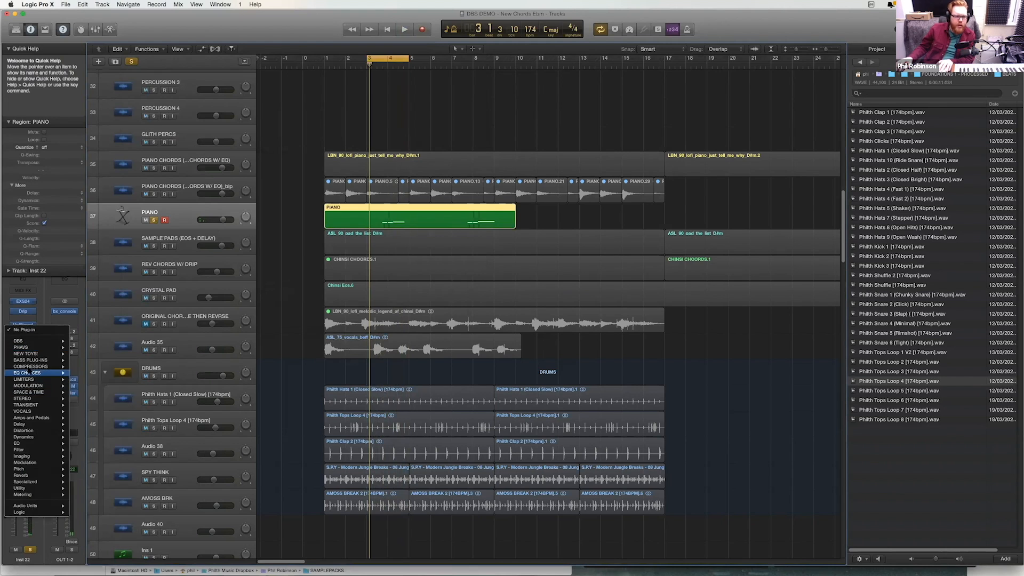
mouse_move(32, 424)
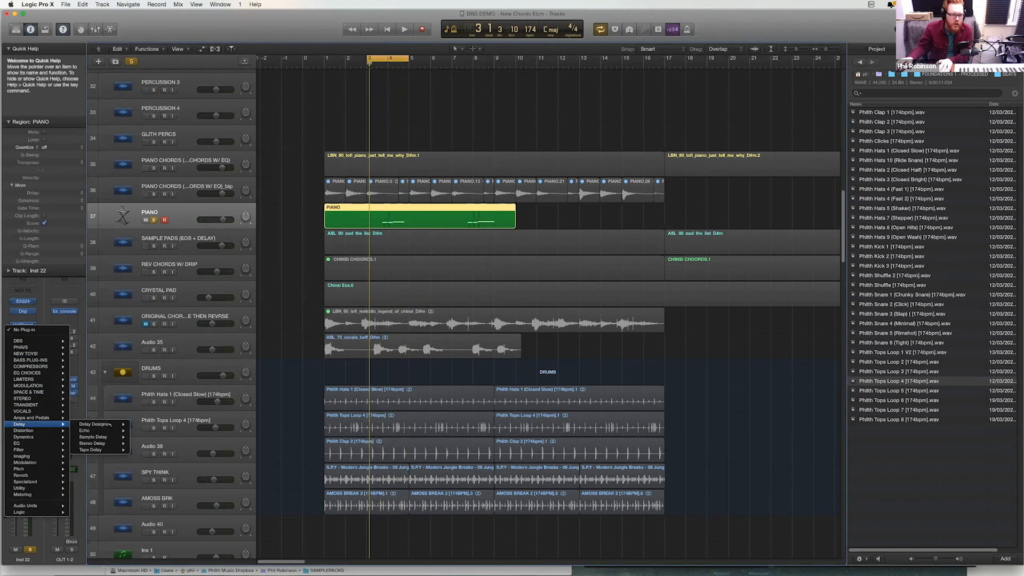
left_click(143, 450)
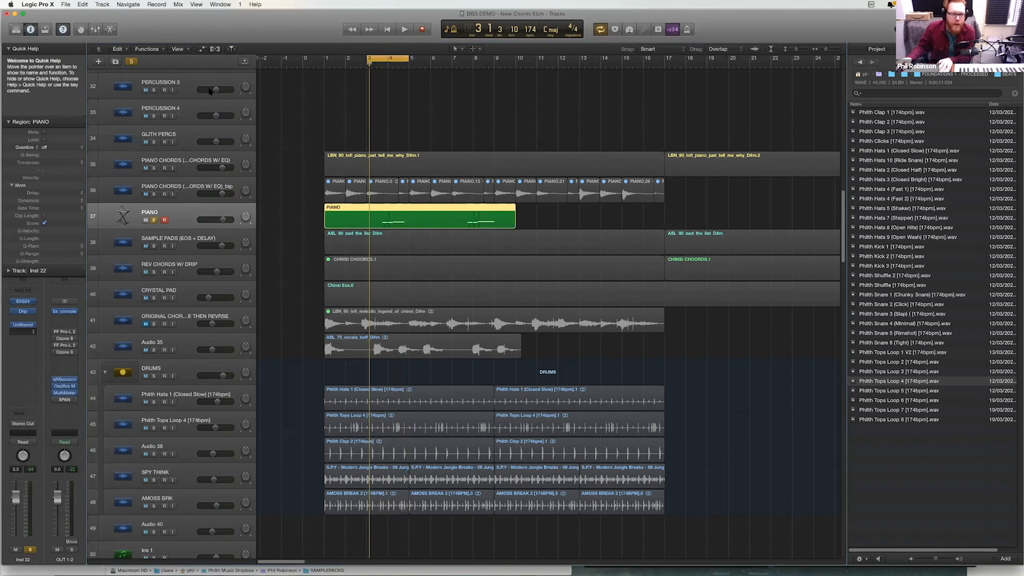
- Raise the Tape Delay's Feedback to 78% and adjust its Low Cut while the loop plays
key("space")
left_click_drag(289, 114, 290, 74)
left_click_drag(275, 216, 276, 196)
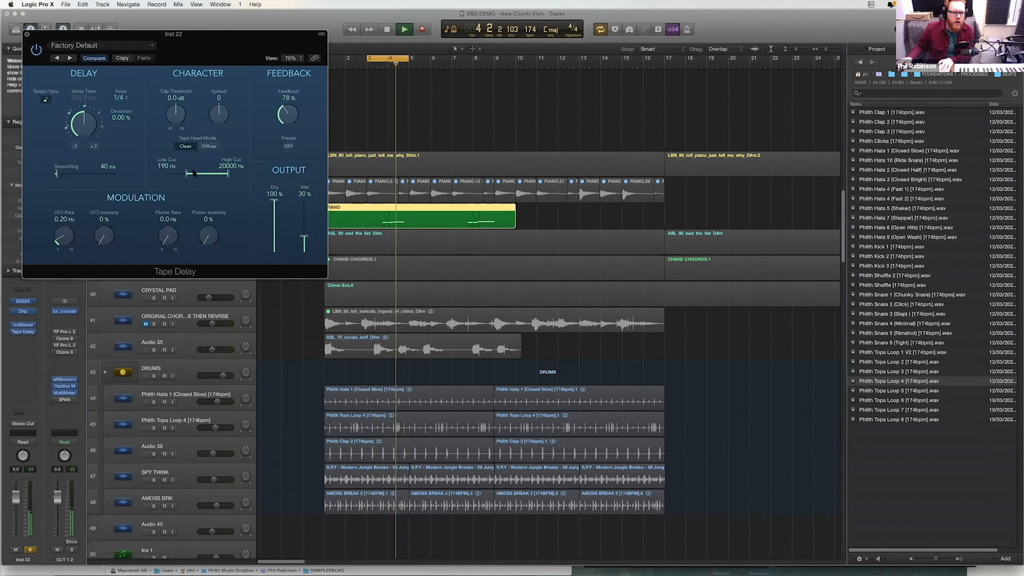
left_click_drag(194, 173, 155, 183)
- Set the Start of SpecOps's MP3ify effect to 1.64 kHz during playback and close the effect
left_click(22, 329)
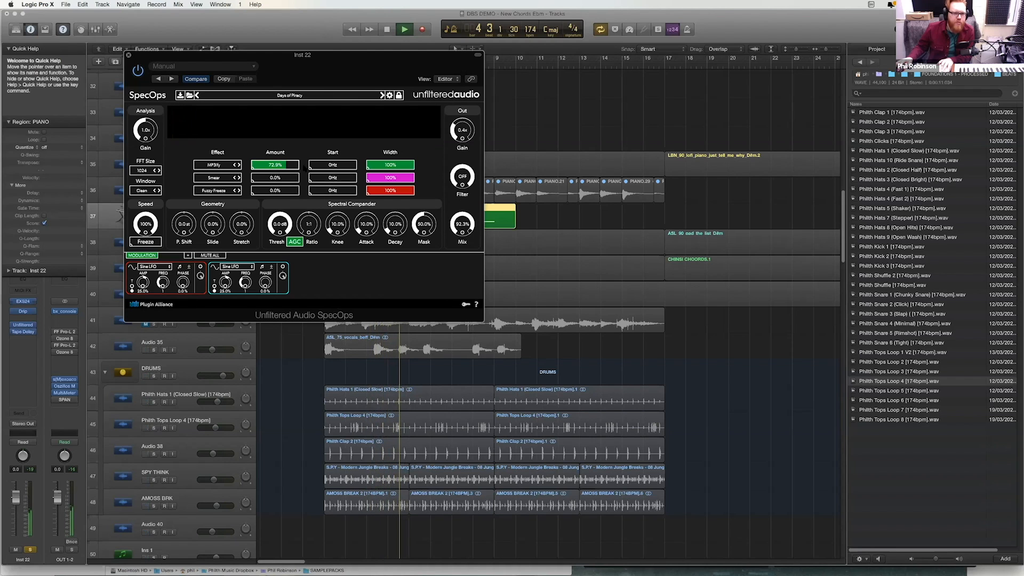
mouse_move(336, 166)
left_mouse_down()
mouse_move(325, 208)
mouse_move(331, 166)
mouse_move(323, 187)
left_mouse_up()
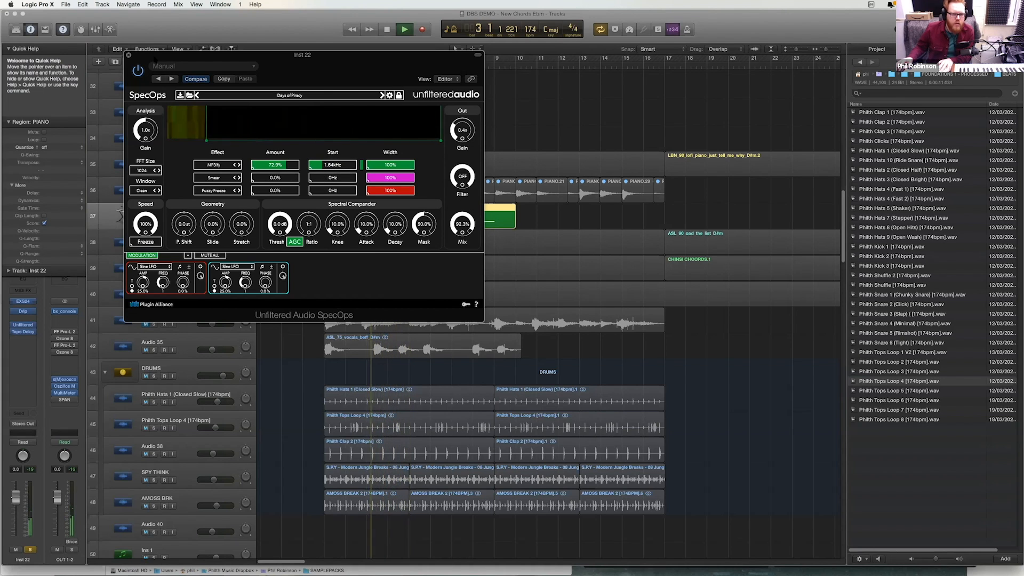
left_click(128, 54)
- Insert the stereo Endless Smile effect after Tape Delay on the PIANO track and reposition its window
left_click(23, 337)
mouse_move(24, 353)
mouse_move(110, 386)
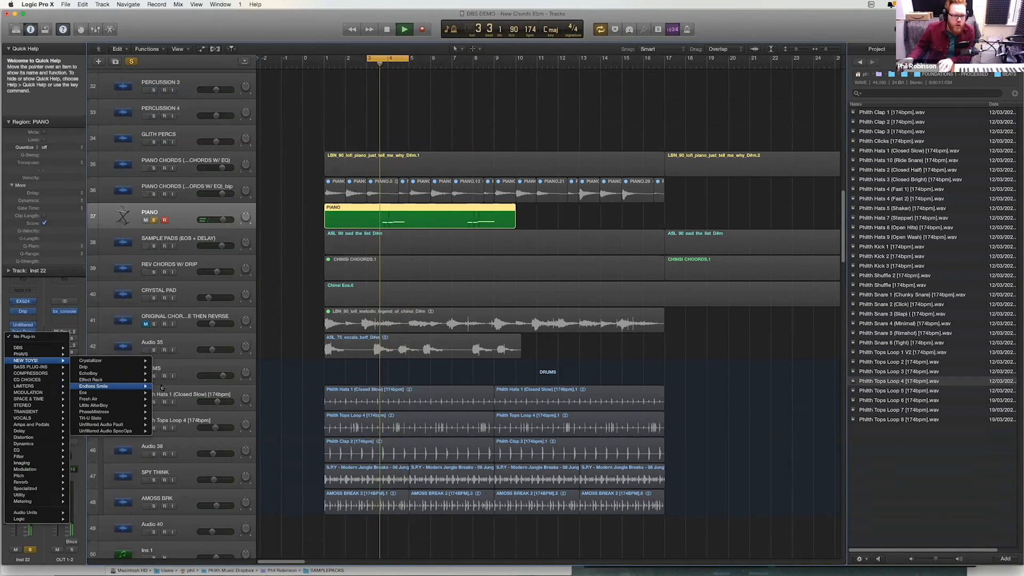
left_click(168, 386)
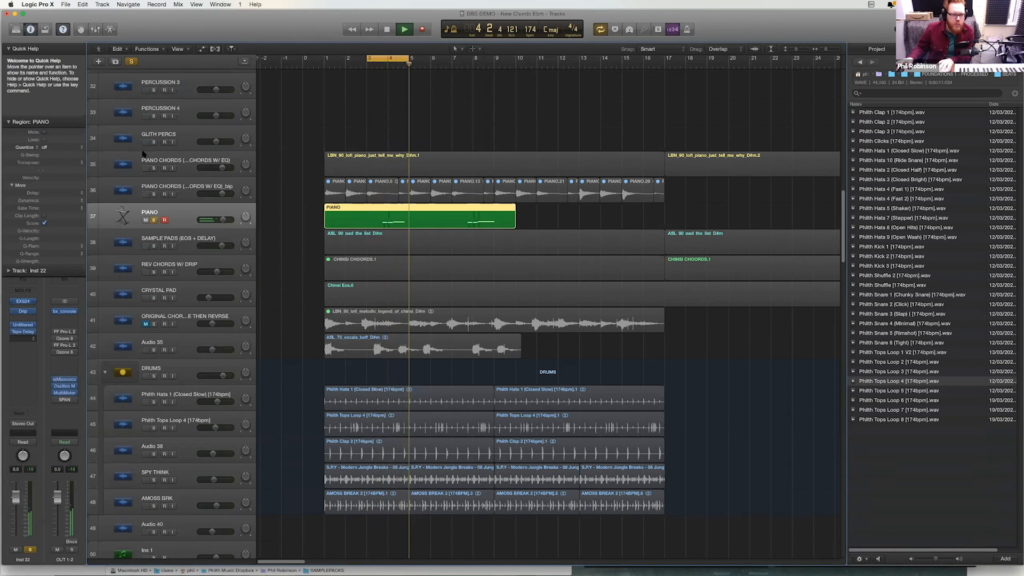
left_click_drag(208, 31, 350, 67)
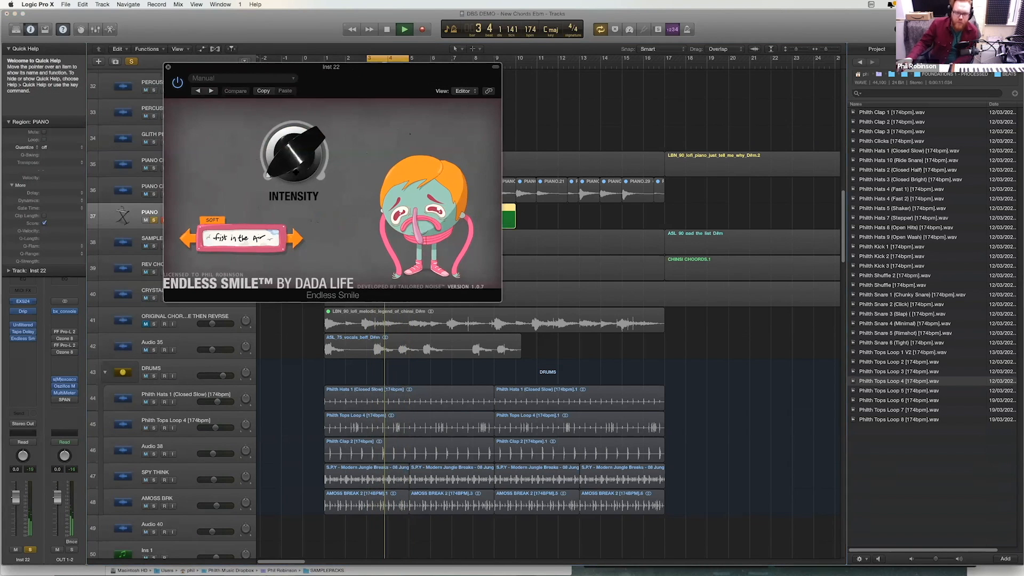
- Try Endless Smile's Intensity at 79% and 110% while the loop plays, reduce it again, and close the effect
left_click_drag(293, 160, 290, 118)
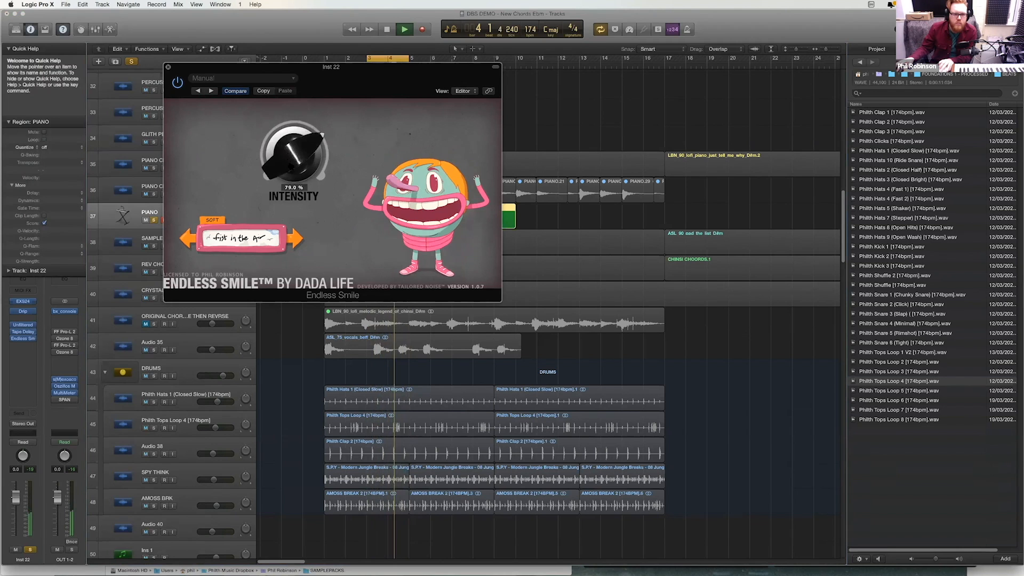
left_click_drag(289, 159, 291, 43)
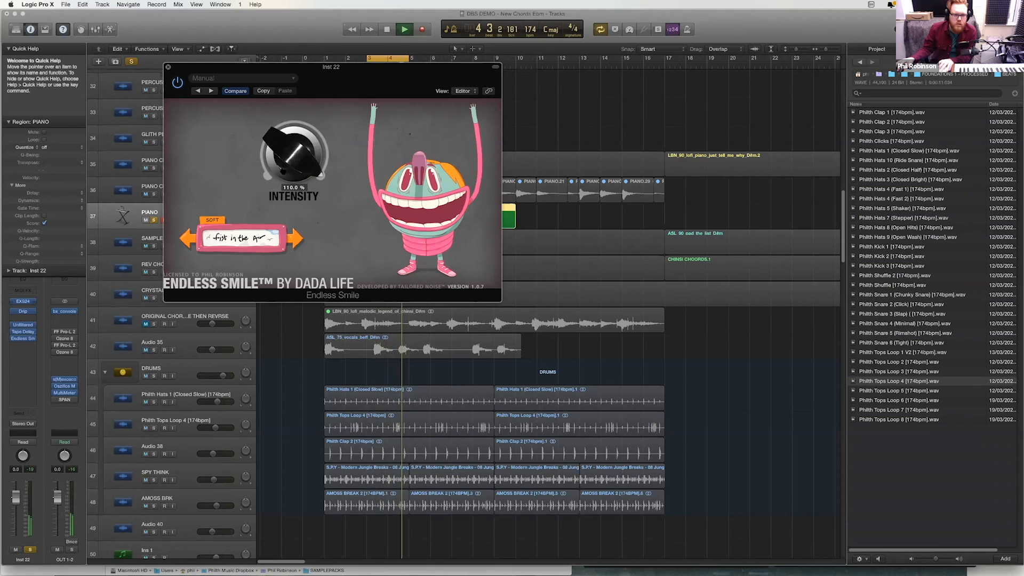
left_click_drag(292, 160, 234, 131)
key("space")
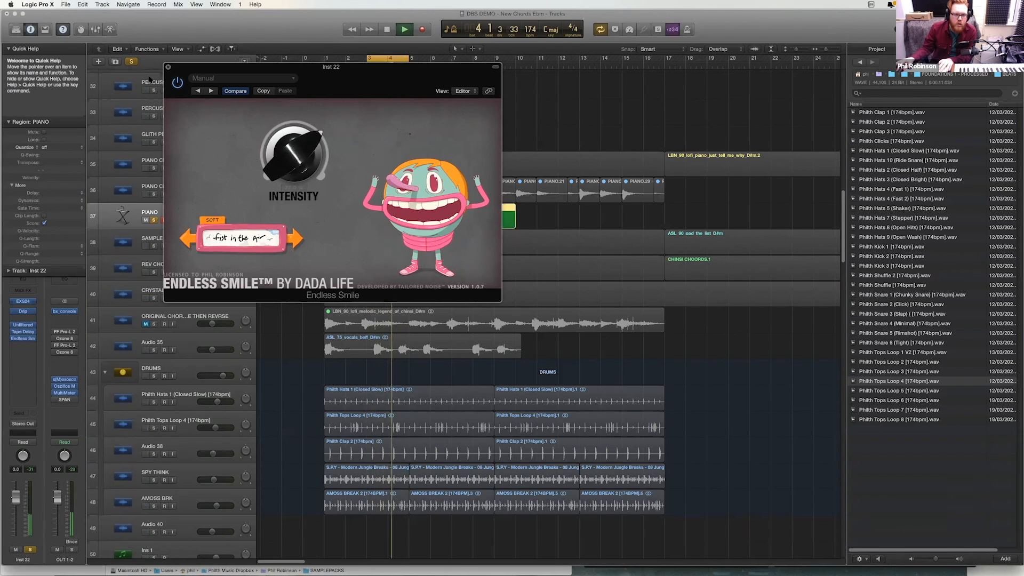
key("space")
left_click(168, 67)
- Duplicate the PIANO track, copy its region onto the duplicate, and rename the original track PIANO MELODY FX
left_click_drag(326, 59, 516, 59)
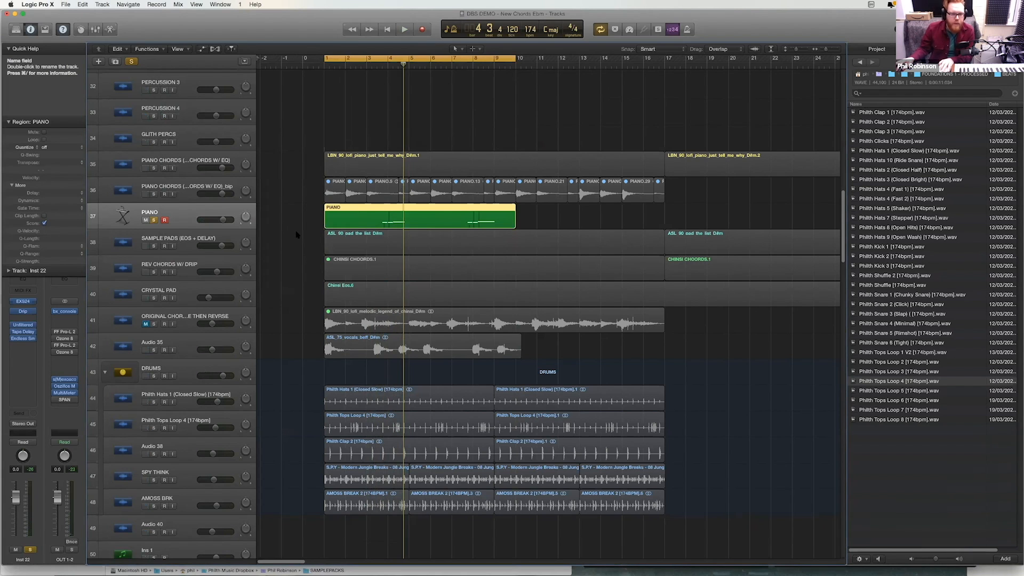
key("super+d")
left_click_drag(345, 225, 347, 247)
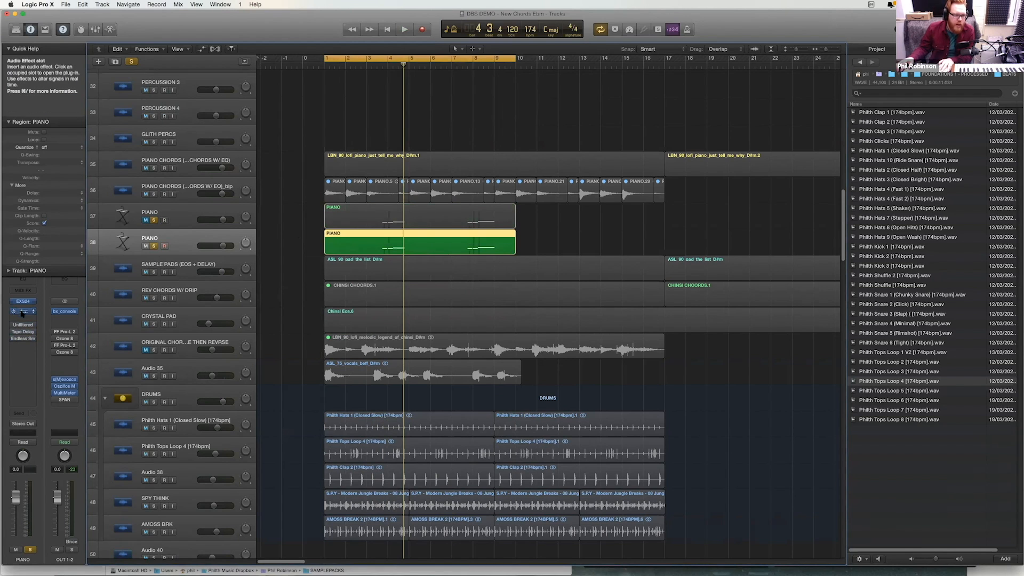
left_click(165, 214)
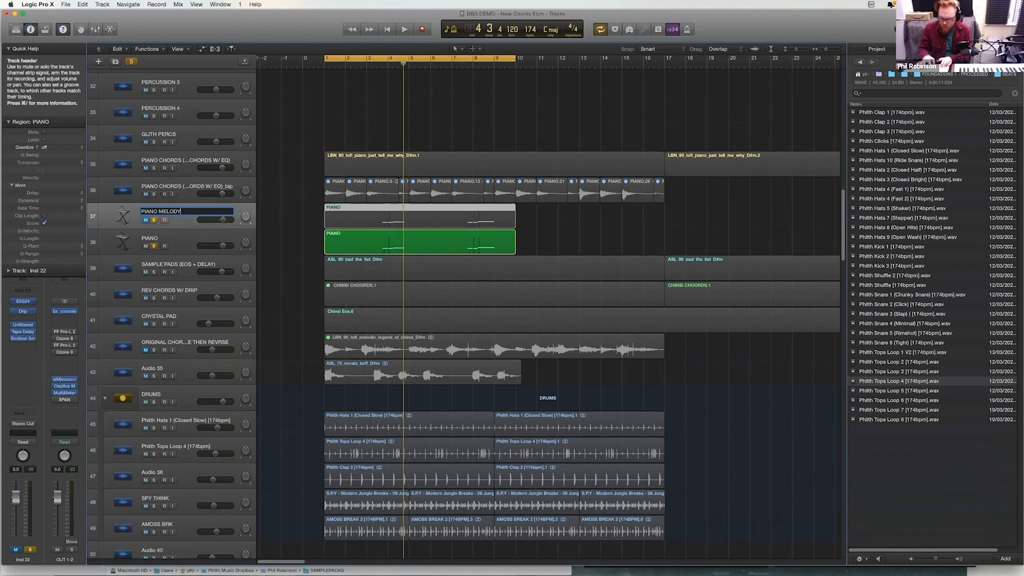
key("Return")
- Set the cycle range to bars 3–5 and copy Drip into the next effect slot of the duplicate PIANO track
key("space")
left_click_drag(378, 57, 409, 58)
left_click(176, 239)
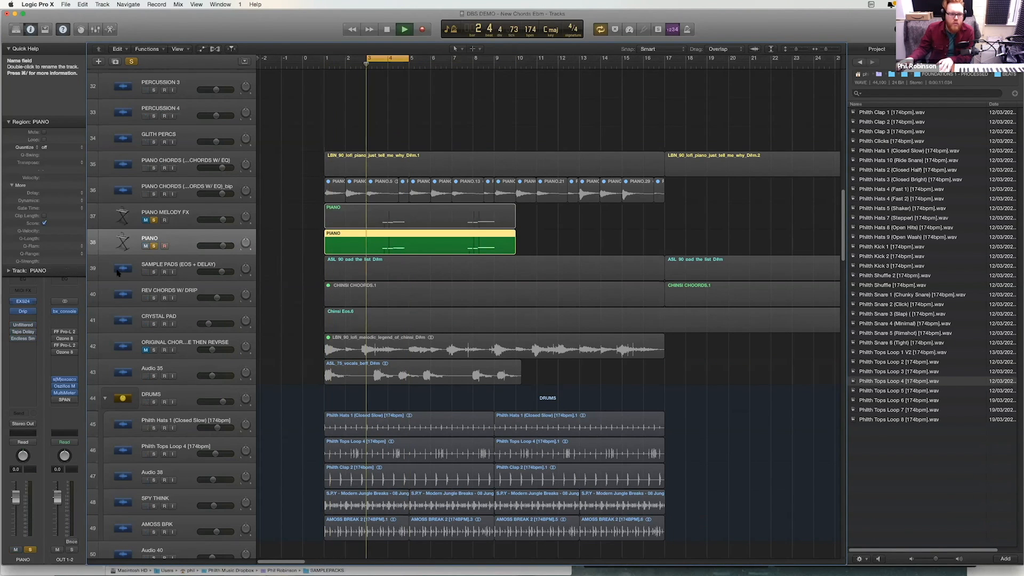
left_click_drag(24, 311, 25, 322)
left_click(24, 319)
- Set Drip on the duplicate PIANO track to LO-FI and adjust its Overall amount while playing the loop
left_click(151, 200)
left_click(151, 216)
left_click(162, 192)
left_click(155, 259)
key("space")
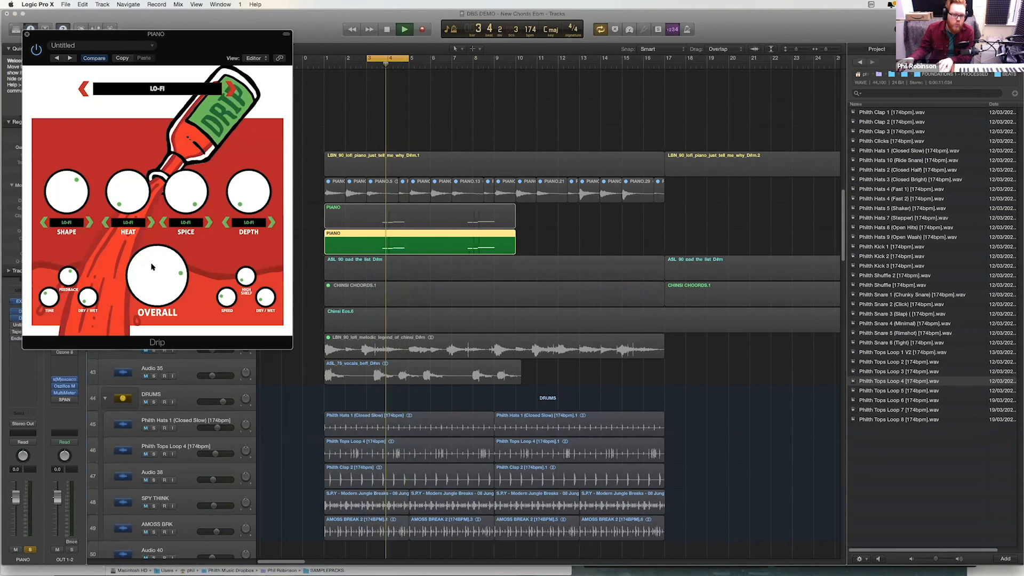
left_click_drag(149, 267, 151, 271)
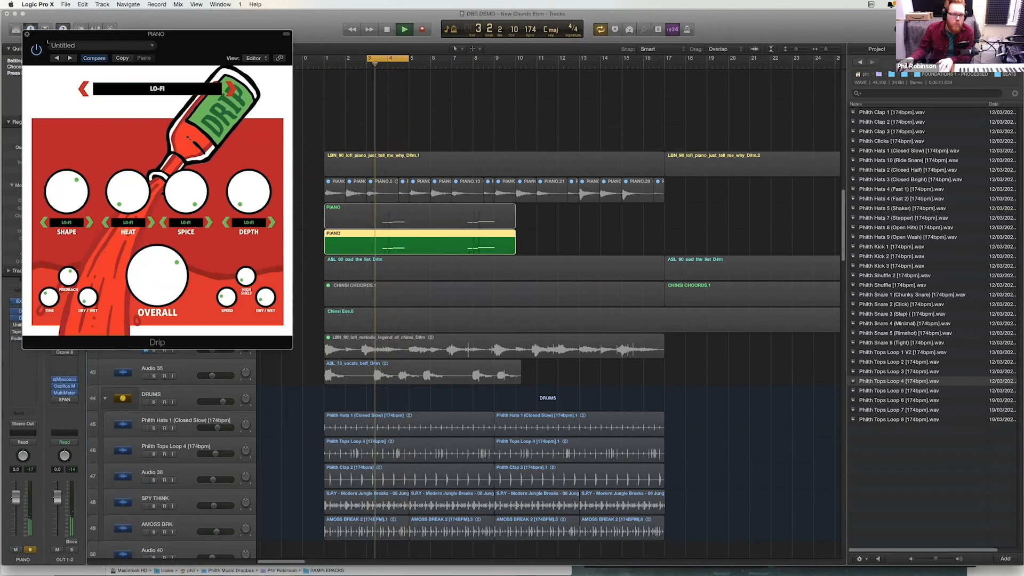
key("super+w")
key("space")
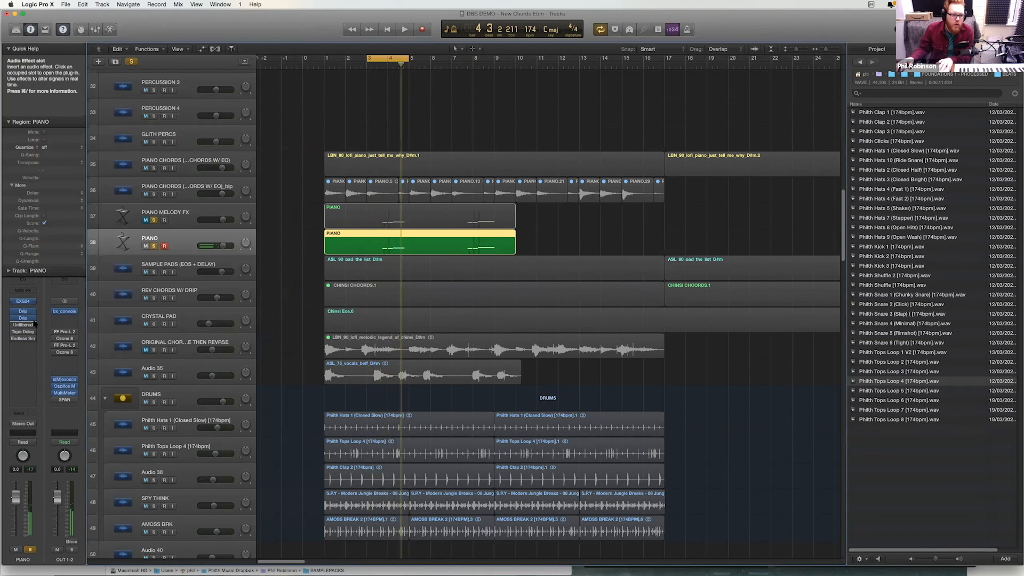
key("v")
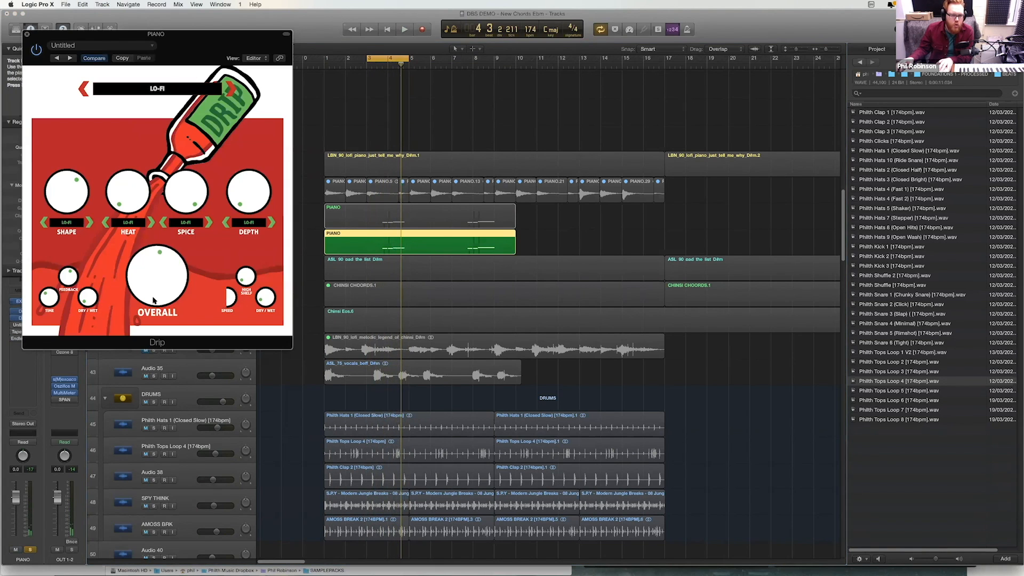
key("space")
key("v")
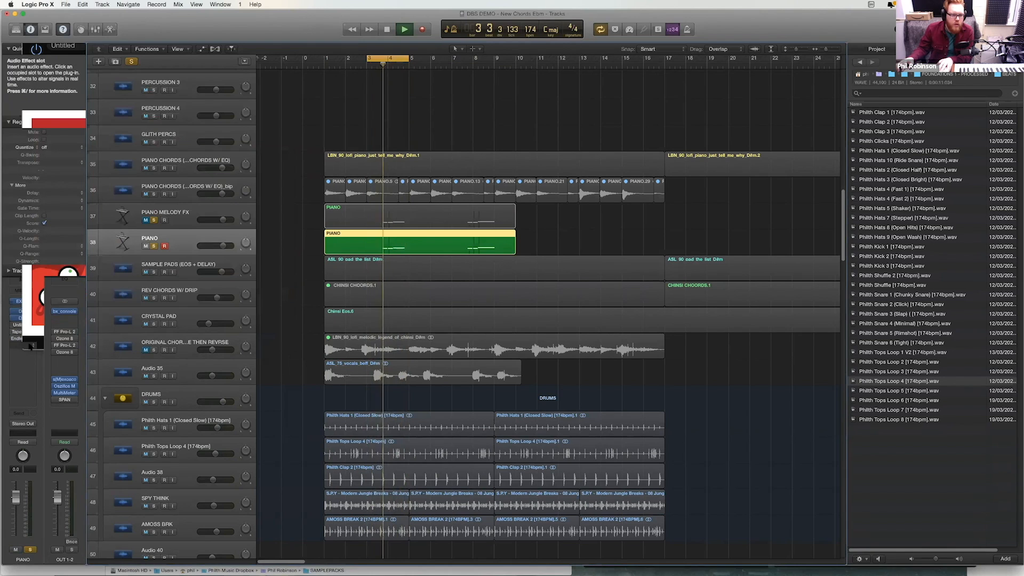
key("space")
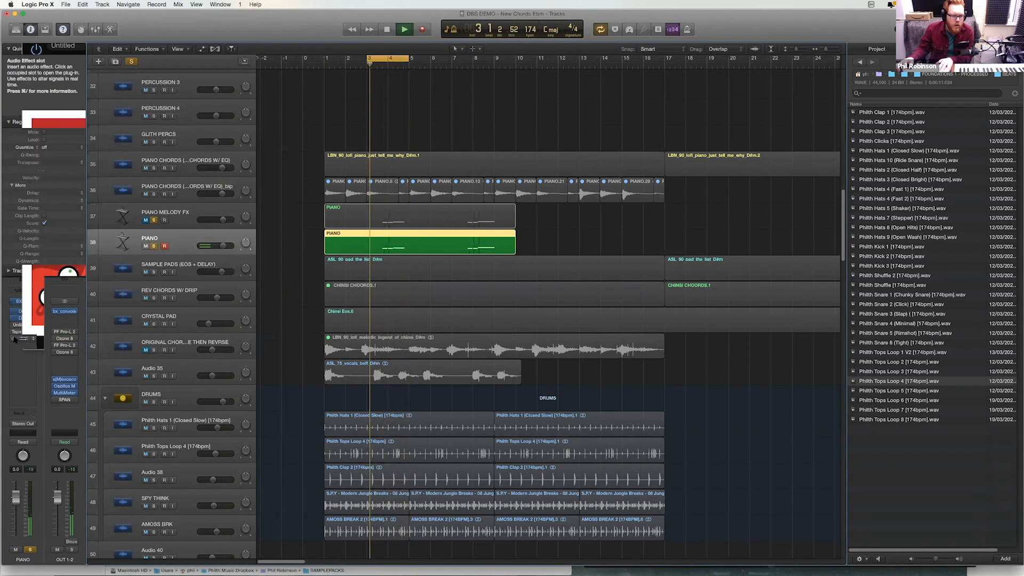
- Enable Endless Smile on the duplicate PIANO track, choose its medium "melting joy" preset, and play the loop
left_click(25, 340)
left_click(153, 206)
left_click(153, 206)
left_click(40, 204)
key("space")
- Try Endless Smile's Intensity at 110%, reduce it to a moderate amount while the loop plays, and close the effect
left_click_drag(155, 117, 157, 90)
key("space")
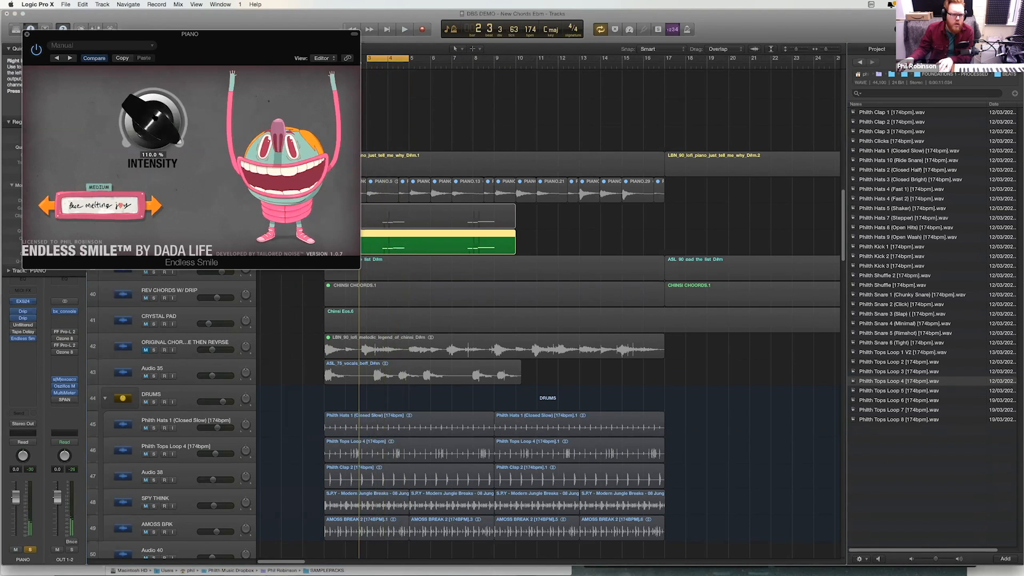
key("space")
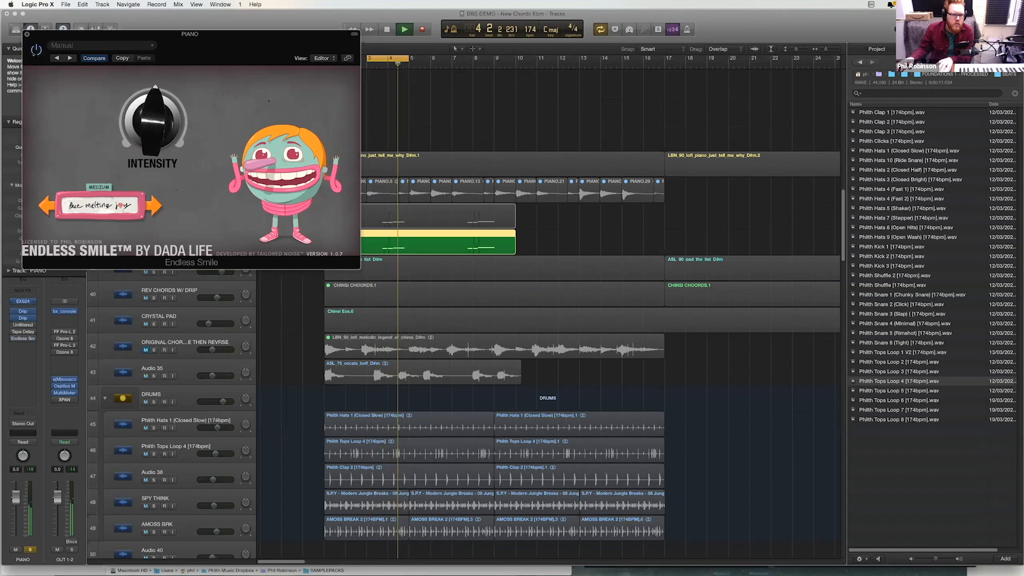
left_click(28, 34)
key("space")
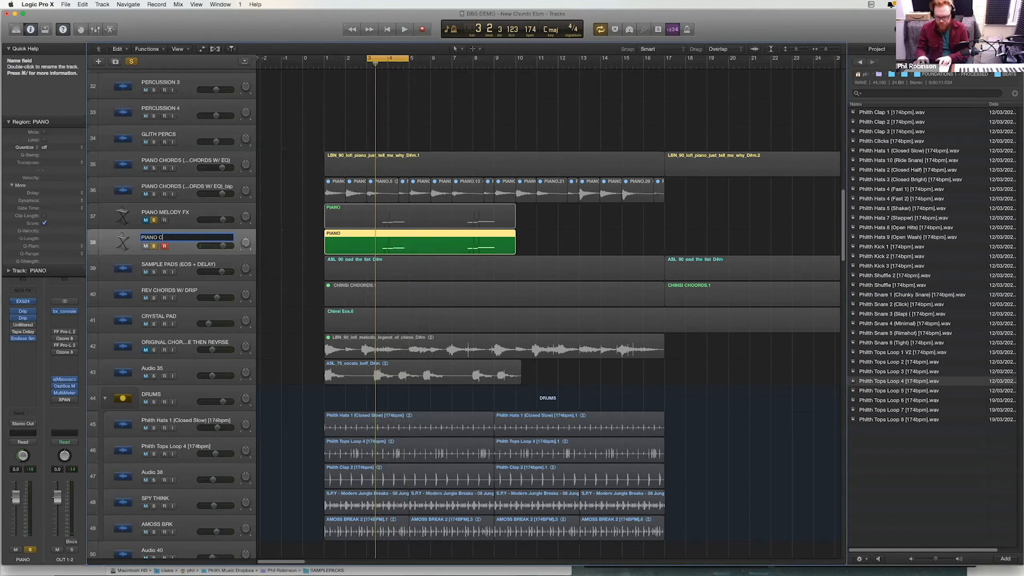
- Rename the duplicate track PIANO CLEANISH, unmute PIANO MELODY FX, and play both tracks together
type("ISH")
key("Return")
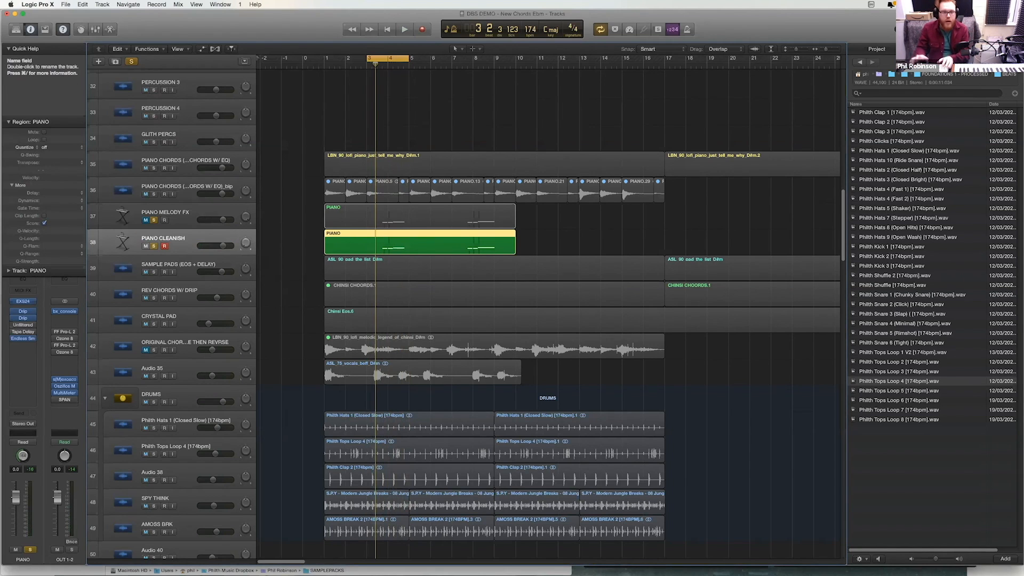
left_click(146, 219)
left_click(176, 217)
key("space")
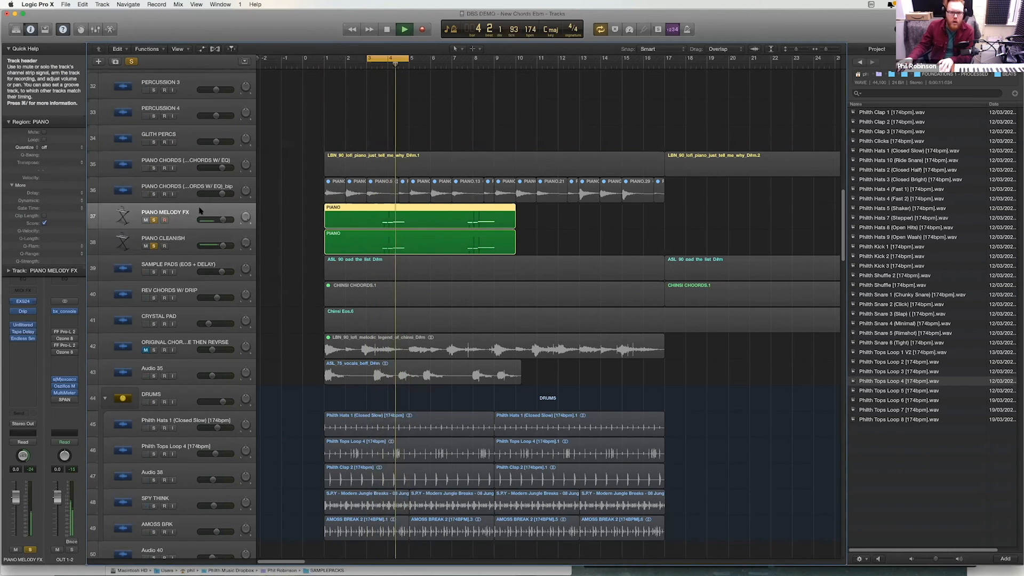
- Adjust the PIANO CLEANISH track's volume against PIANO MELODY FX while the loop plays
left_click(223, 244)
left_click_drag(222, 245, 217, 249)
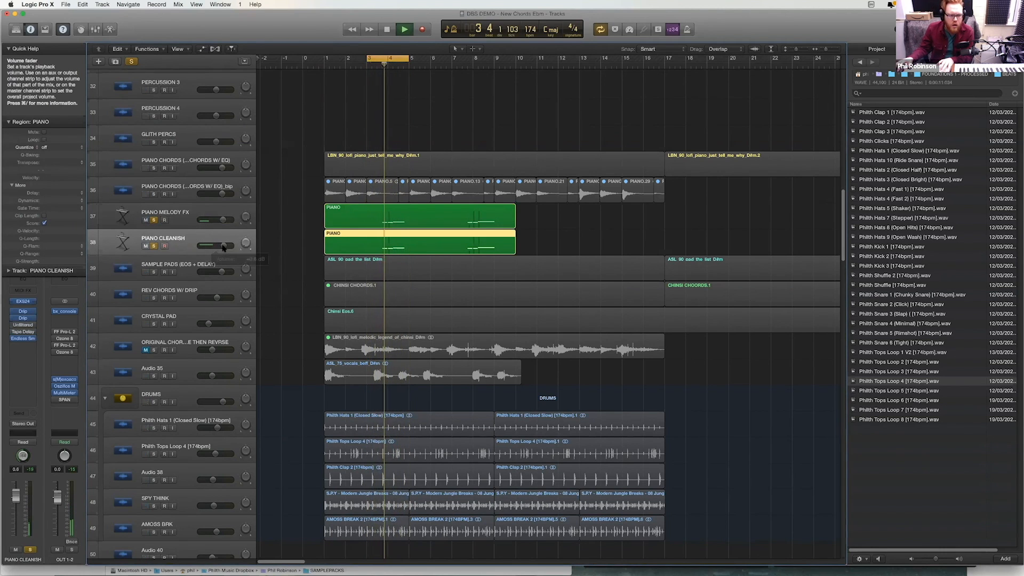
left_click(186, 213)
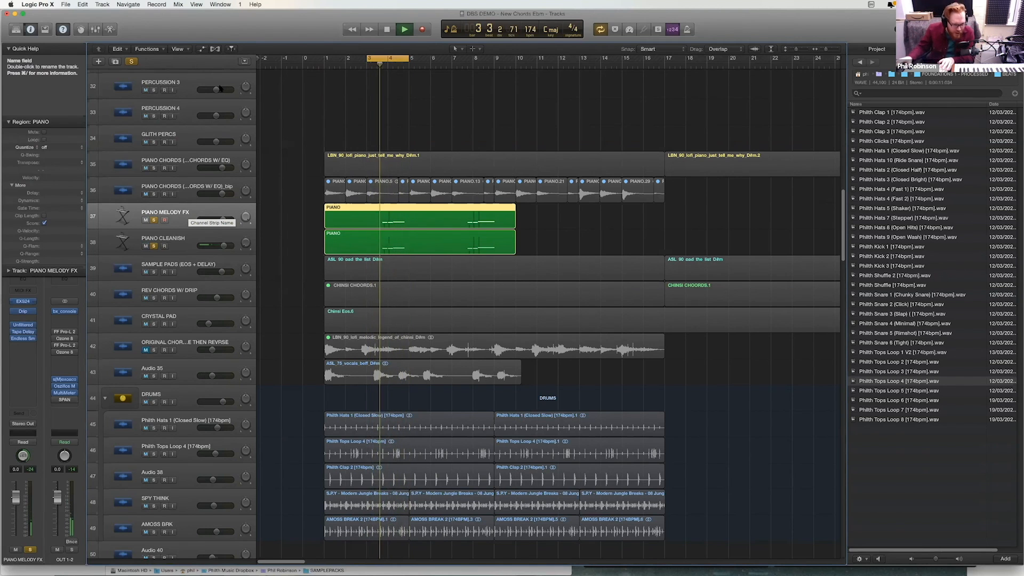
key("space")
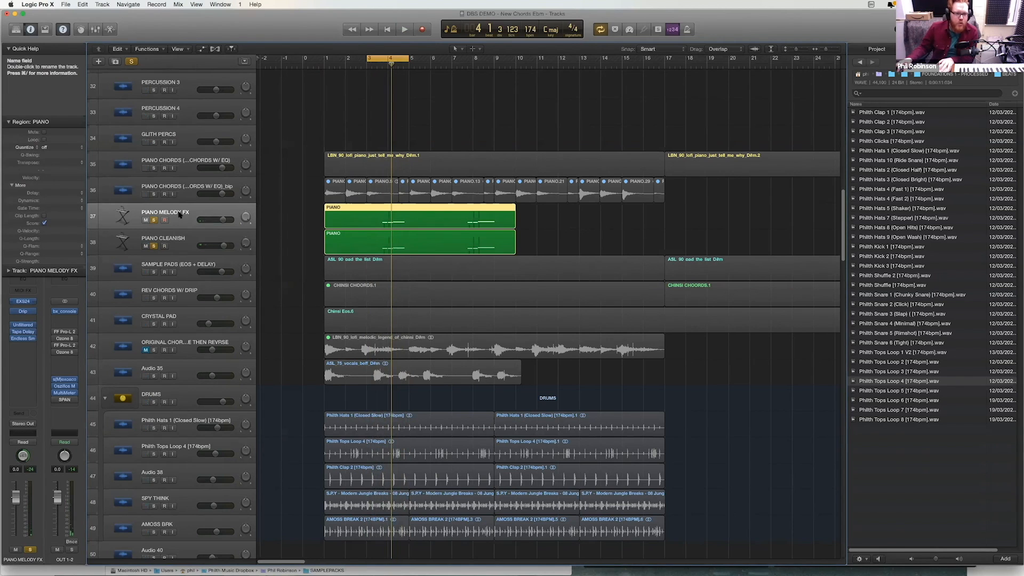
- Solo the PIANO CHORDS track above the bounced chords and play it with both piano tracks over bars 1–10
left_click(183, 237)
left_click(154, 168)
left_click(363, 60)
key("space")
key("u")
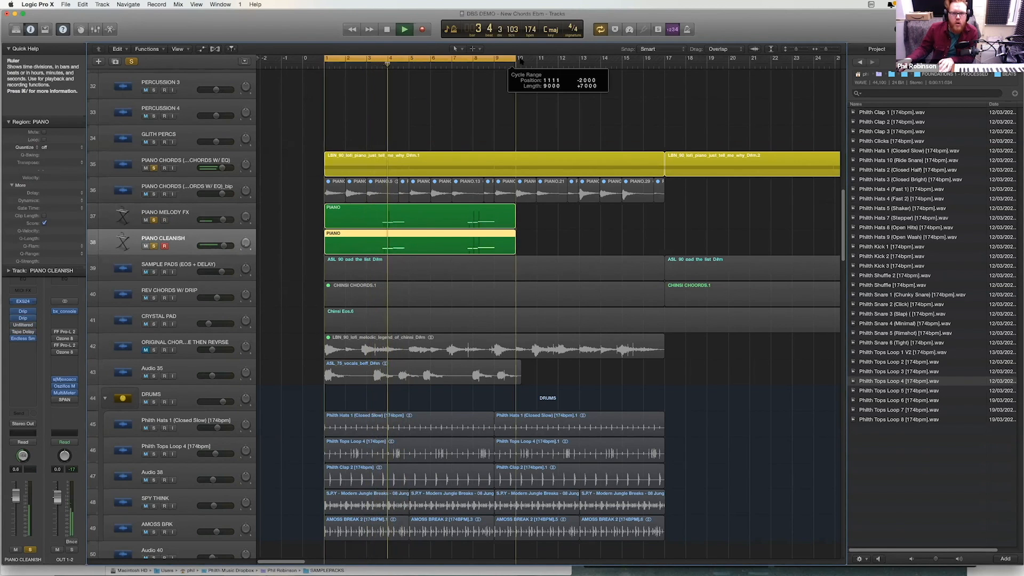
- Shorten both PIANO regions to end at bar 9 and copy them to fill bars 9–17
left_click(382, 214, "shift")
left_click_drag(381, 214, 490, 249)
key("Delete")
left_click_drag(355, 221, 525, 220)
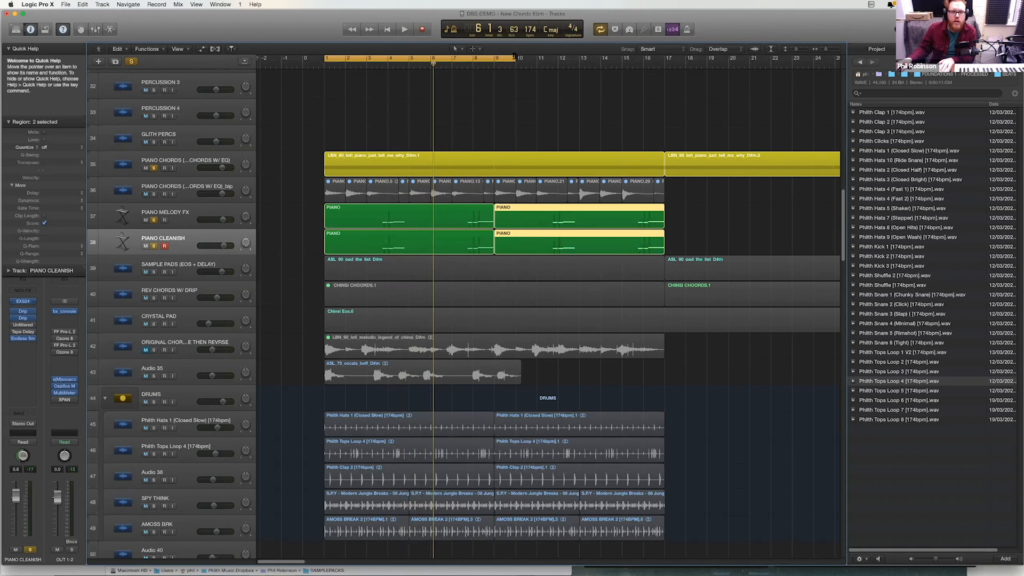
- Extend the cycle range to bar 17 and solo the DRUMS track stack
left_click_drag(614, 74, 658, 80)
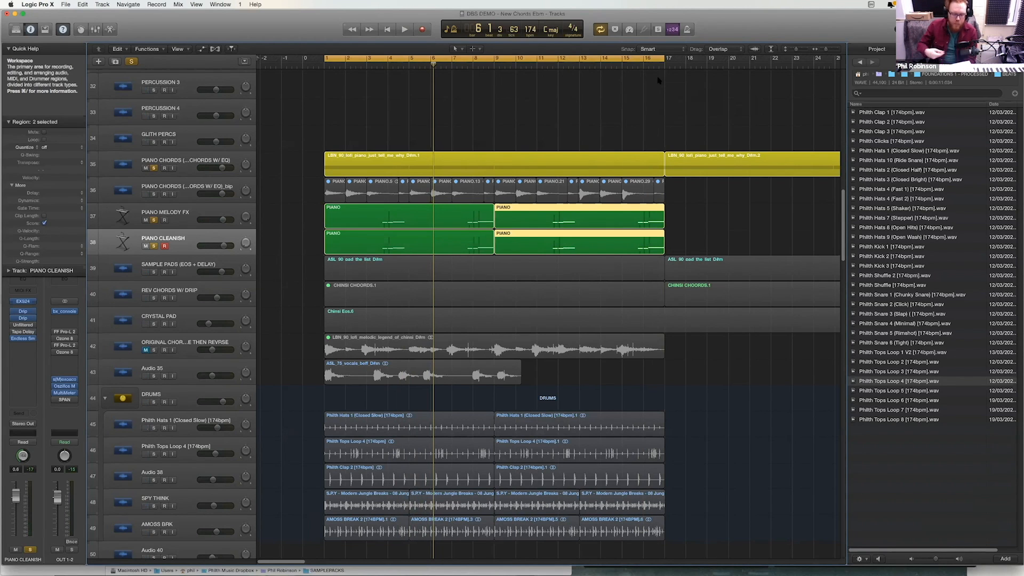
scroll(380, 432, "down", 2)
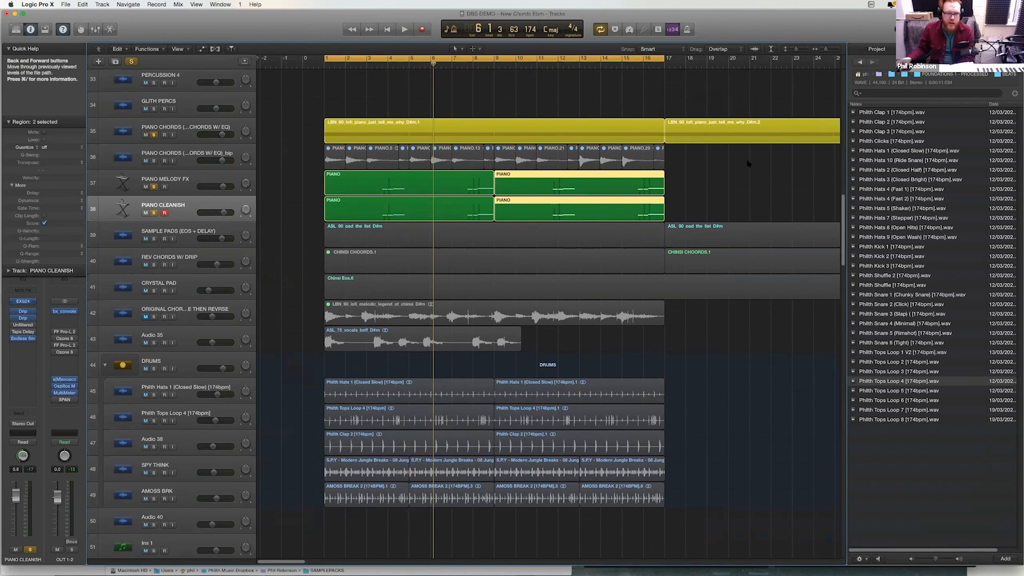
left_click(154, 369)
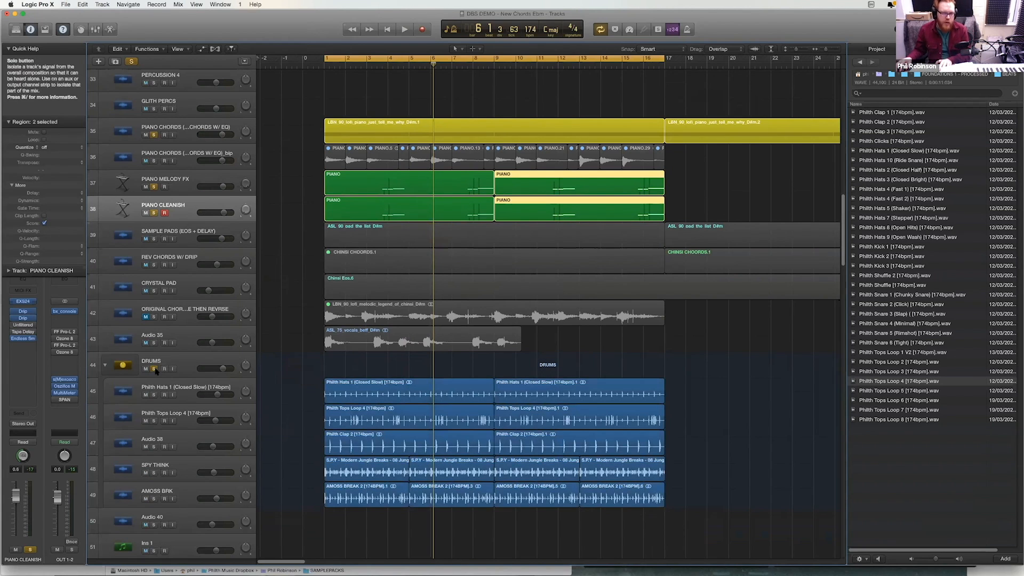
- Play the cycled section with the drums and recolour all four PIANO regions on the melody and cleanish tracks a lighter green
key("space")
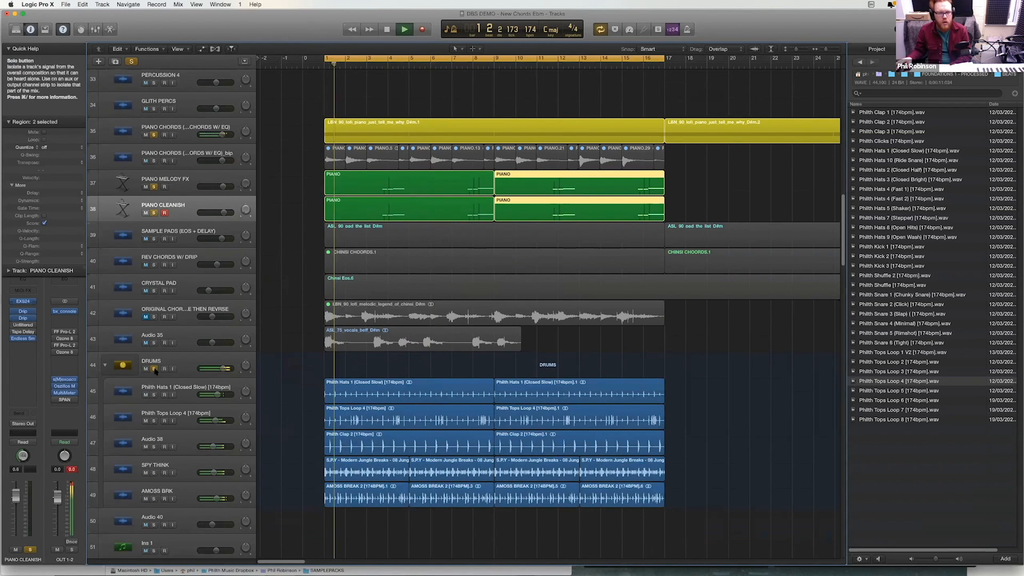
left_click(72, 469)
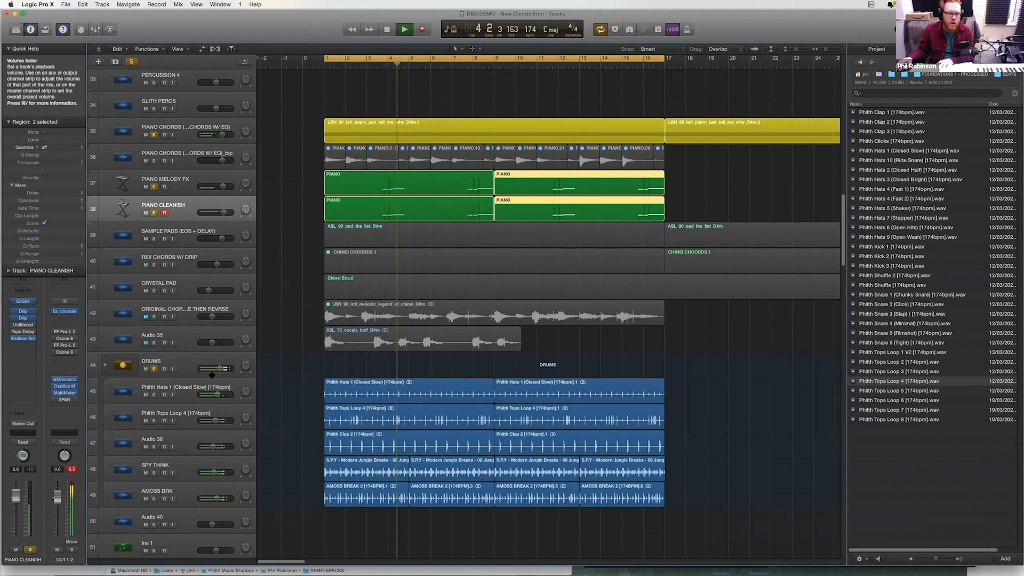
left_click_drag(296, 182, 640, 215)
key("alt+c")
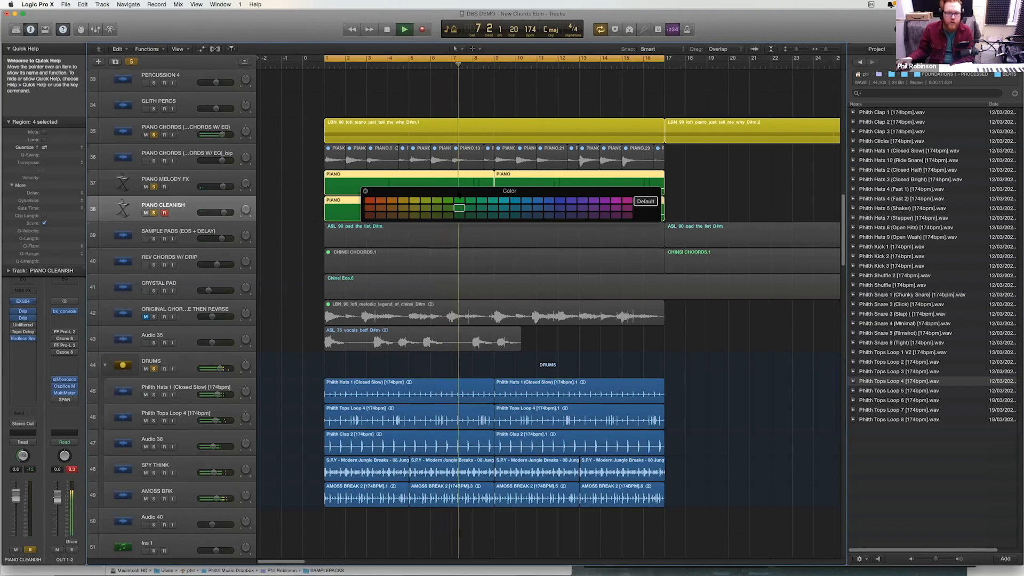
left_click(435, 203)
key("alt+c")
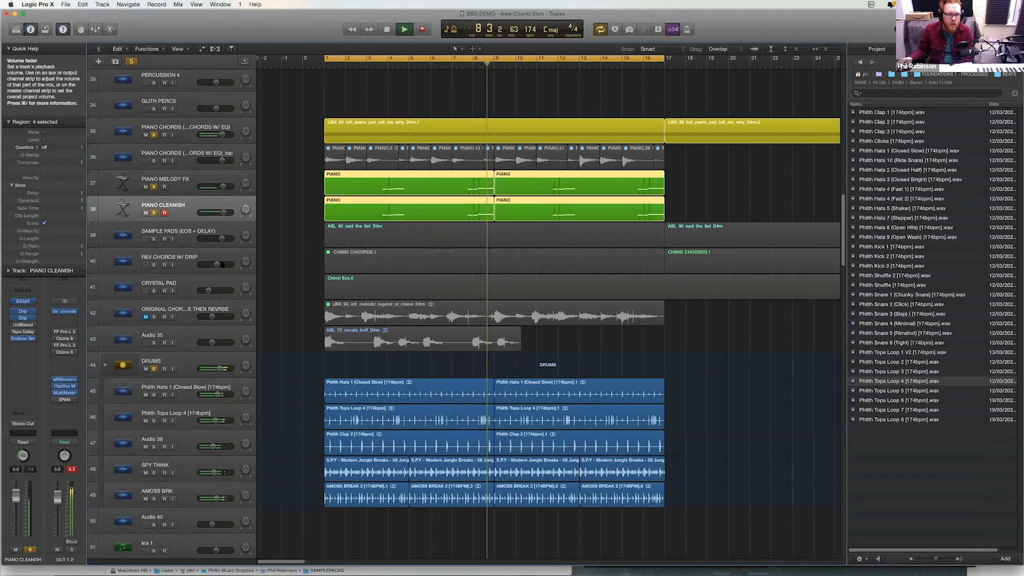
- Solo the CRYSTAL PAD and SAMPLE PADS tracks as well, and compare the playing mix with PIANO CHORDS muted and unmuted
left_click(153, 290)
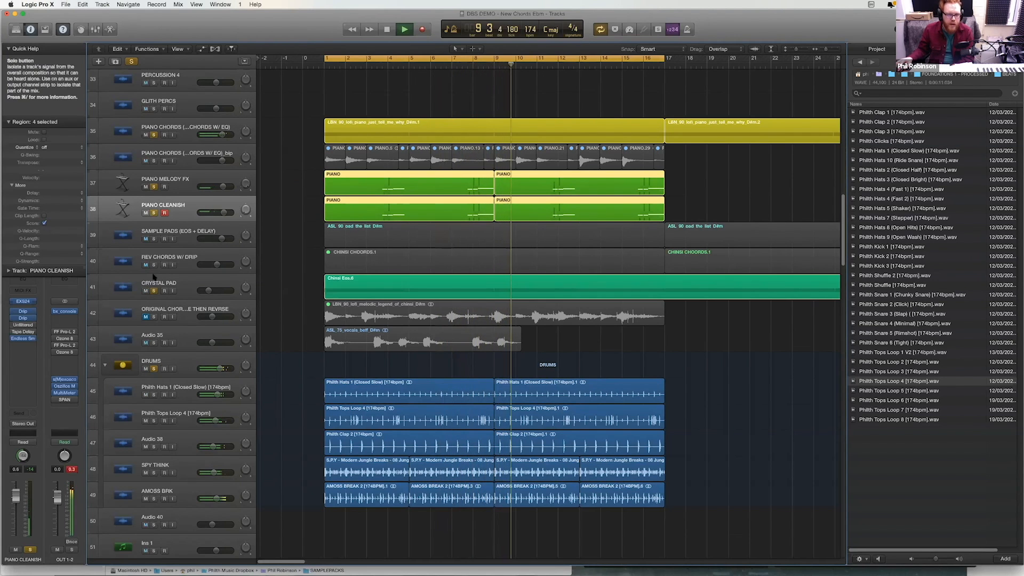
left_click(154, 238)
left_click(145, 135)
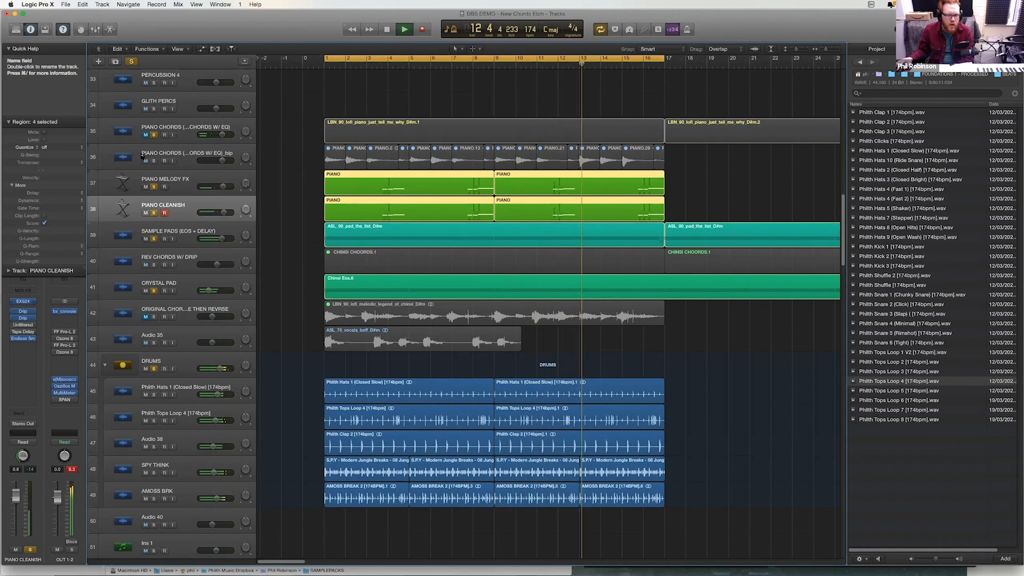
left_click(213, 239)
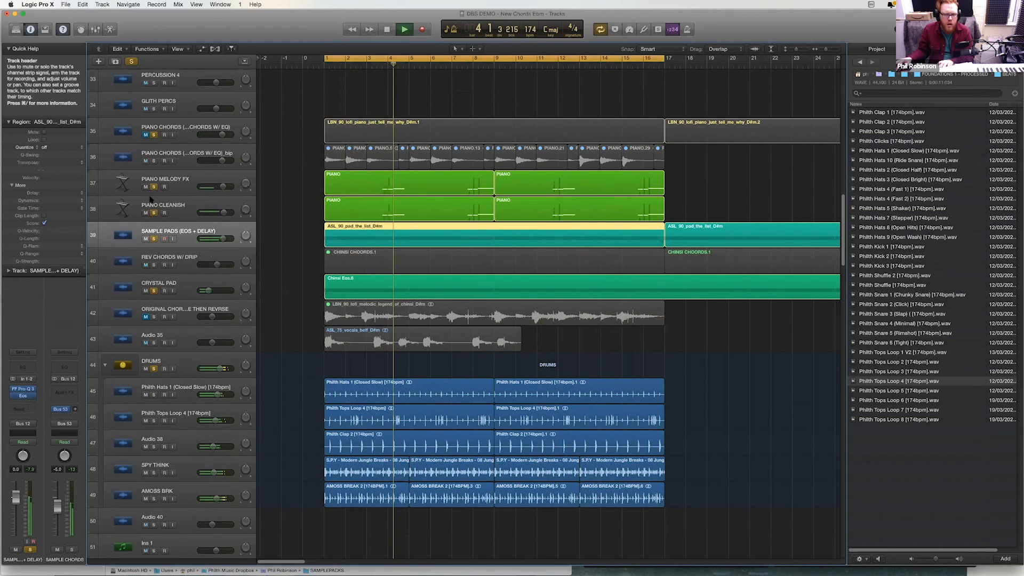
left_click(146, 135)
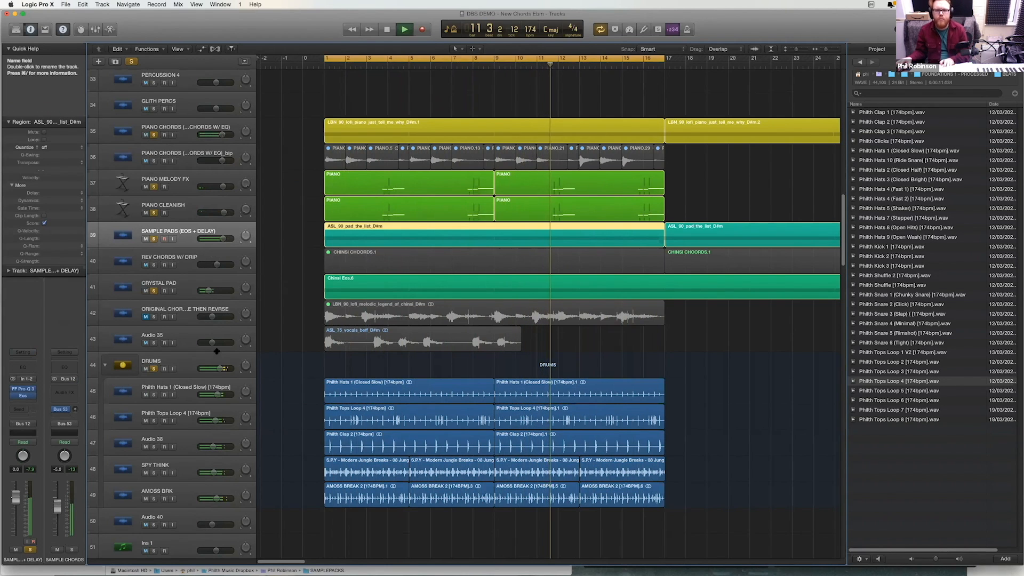
key("super+Tab")
key("super+Tab")
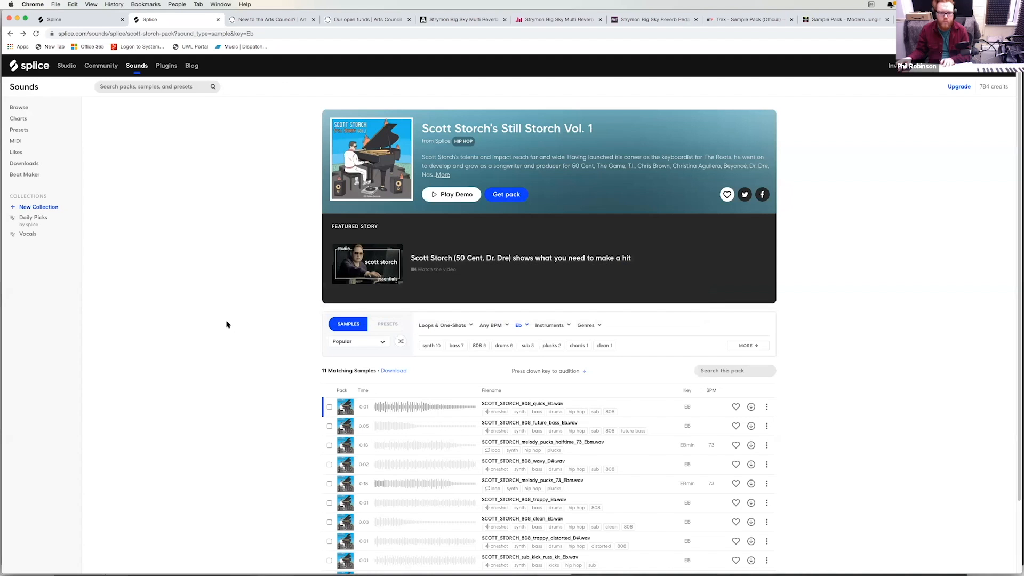
key("super+Tab")
scroll(286, 245, "down", 2)
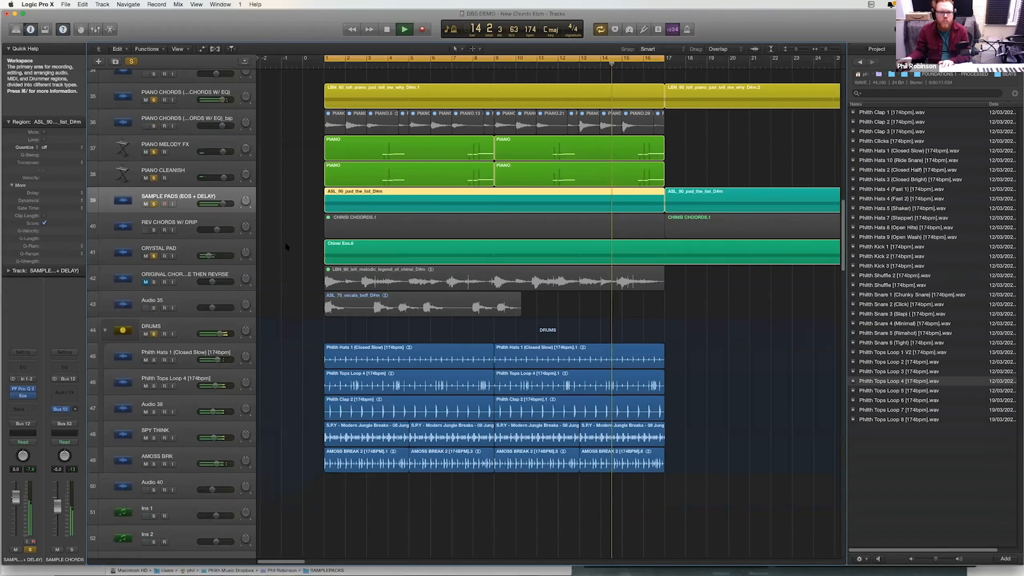
scroll(282, 241, "up", 2)
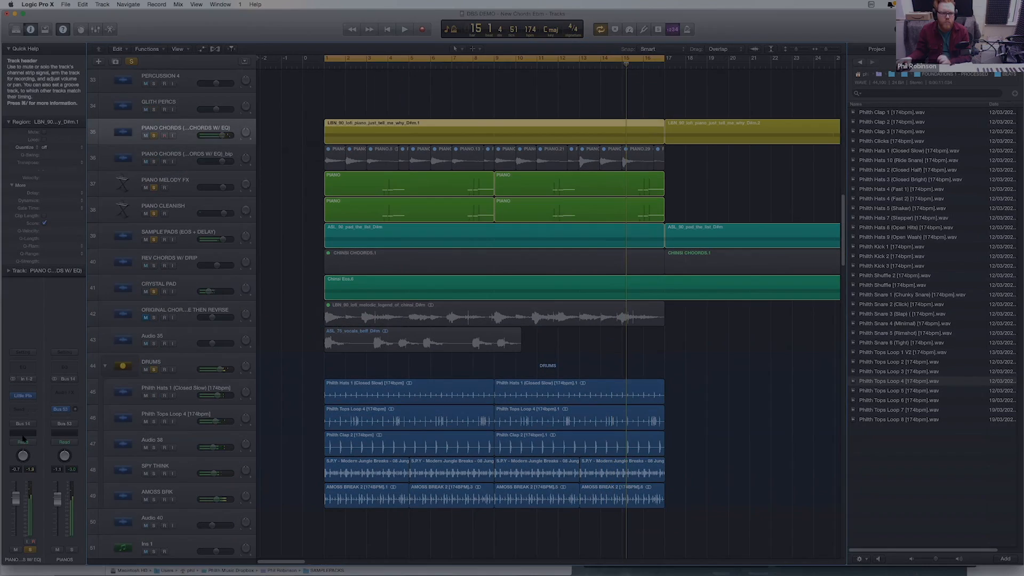